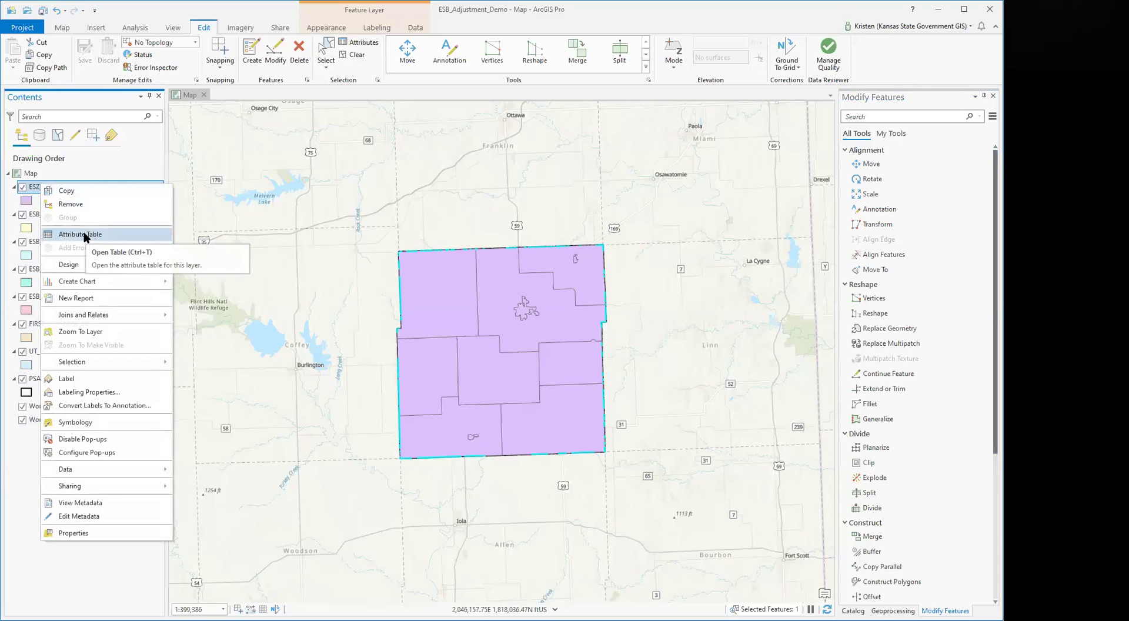
Step: Open the ESZ_NEW attribute table and explode the layer's selected multipart sliver feature (FID_SU -1) into single-part features
click(83, 234)
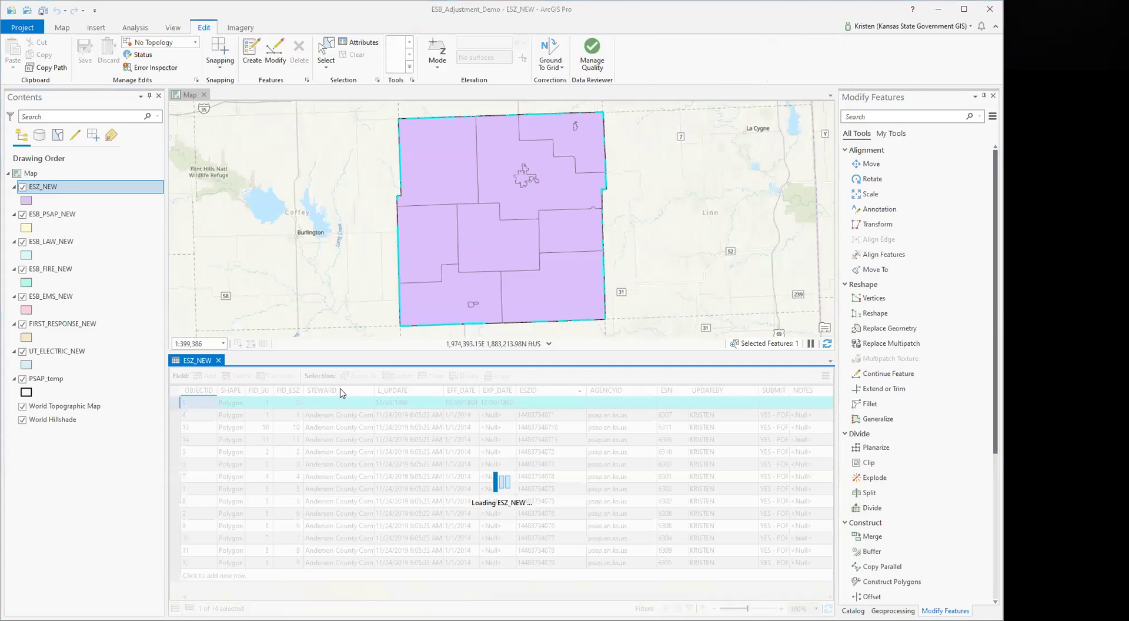
click(174, 404)
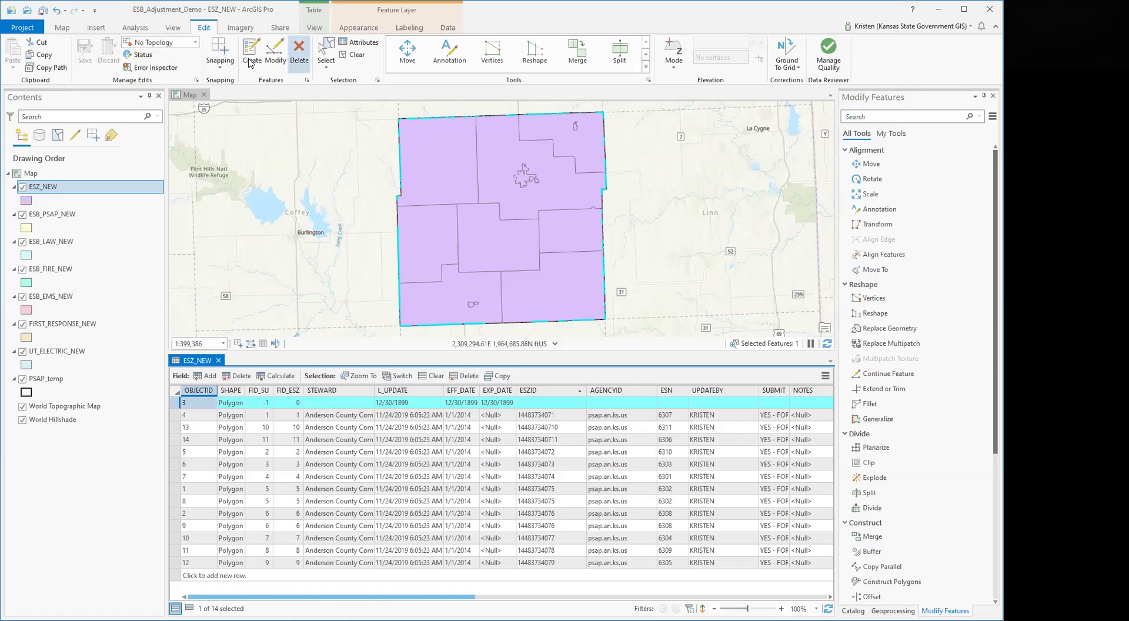
click(647, 57)
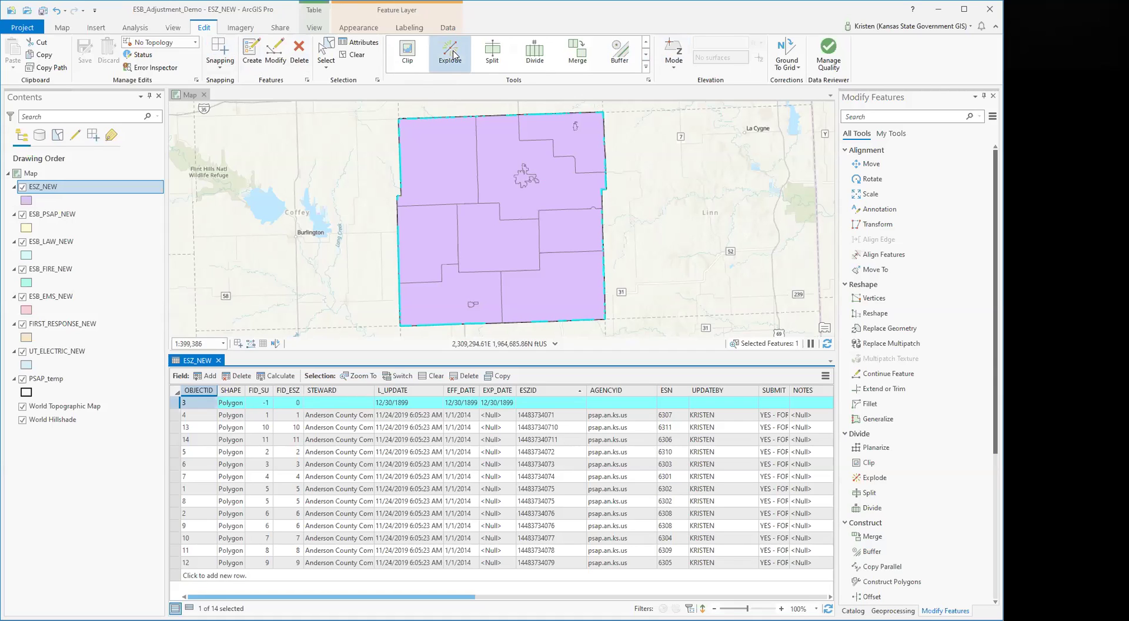
click(453, 53)
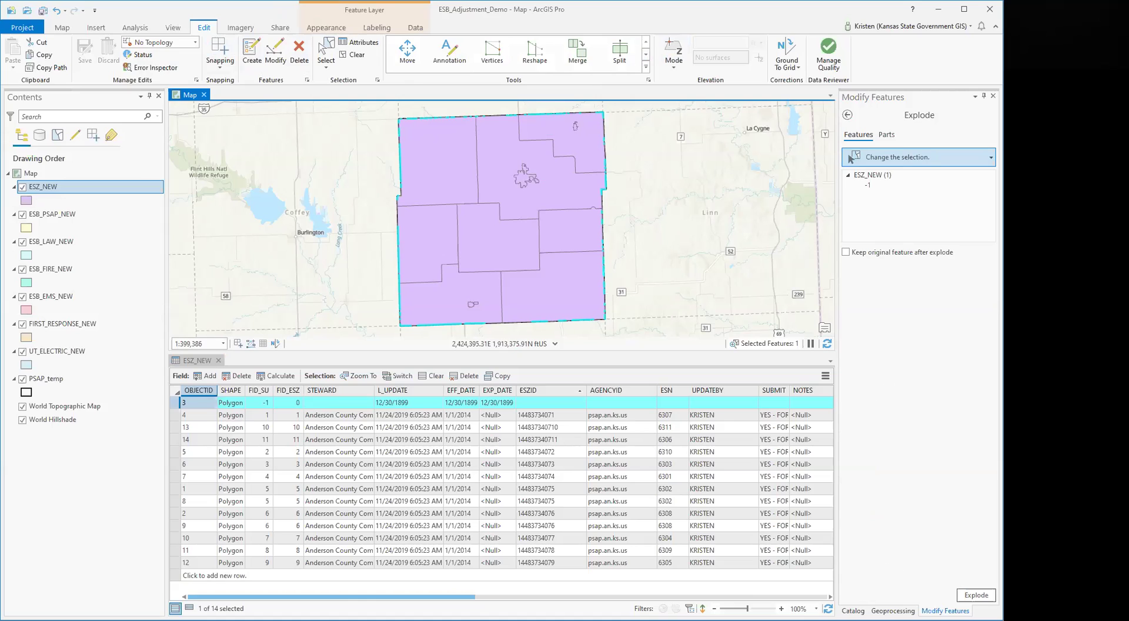
click(977, 596)
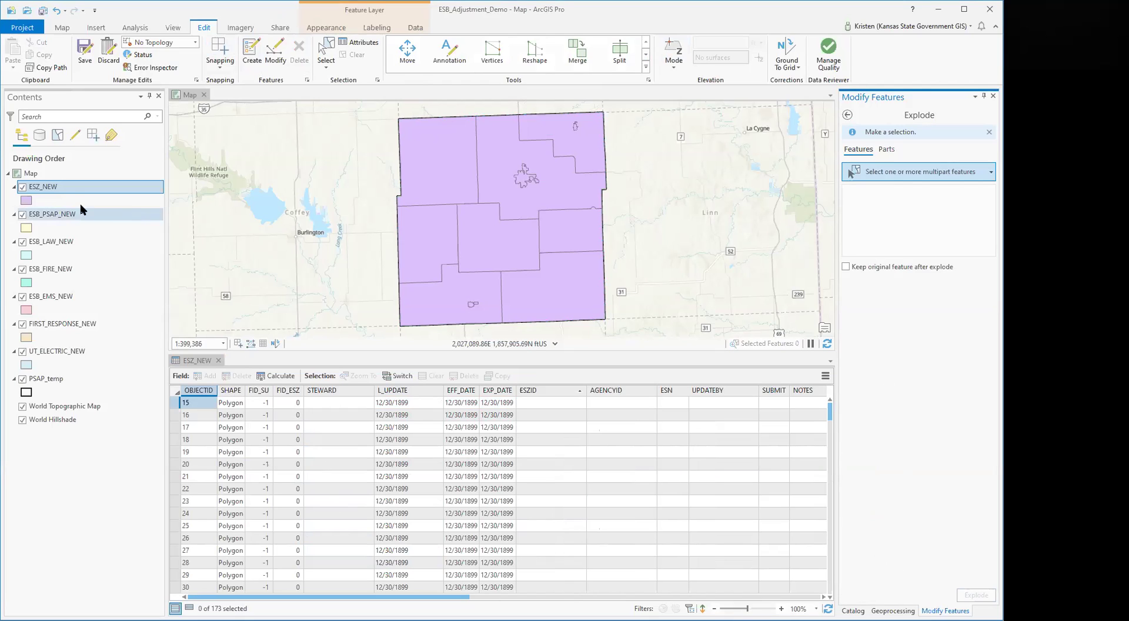
Step: Make ESZ_NEW the only selectable layer in the map
click(57, 135)
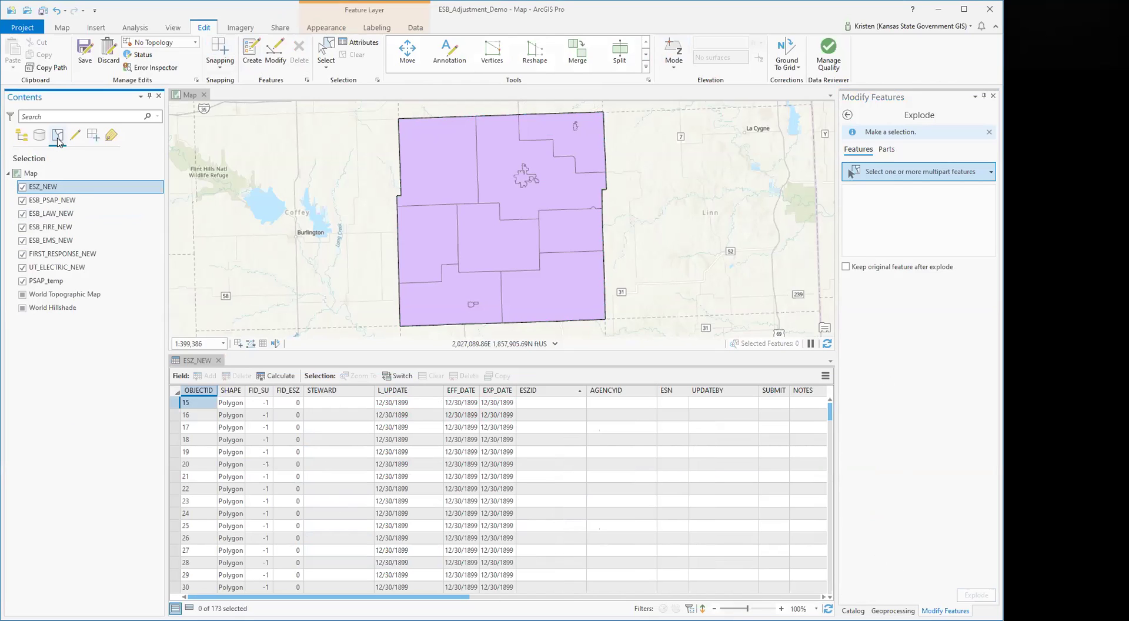
right_click(50, 189)
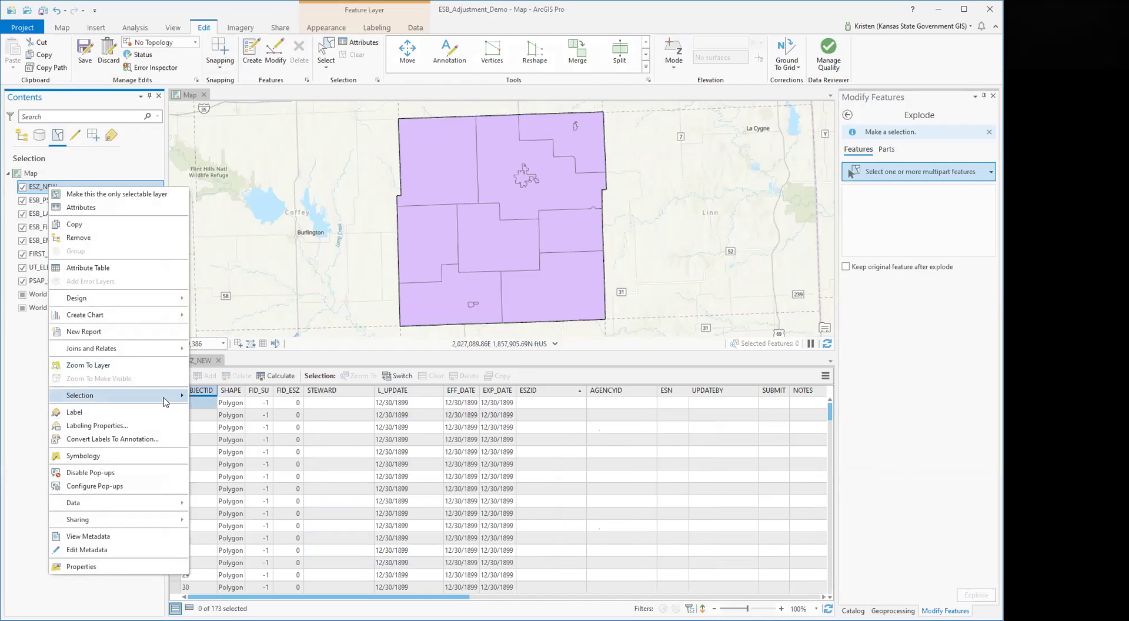
mouse_move(165, 402)
click(269, 497)
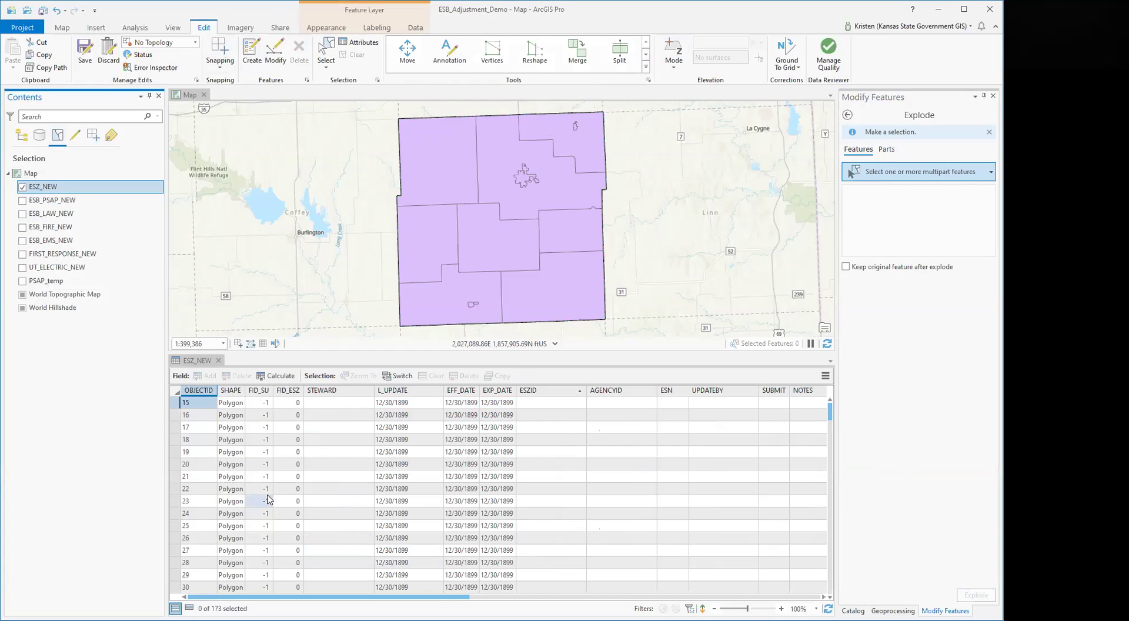
Step: Select the county's northwest zone together with its edge slivers, and review only the selected records in the ESZ_NEW table
click(326, 47)
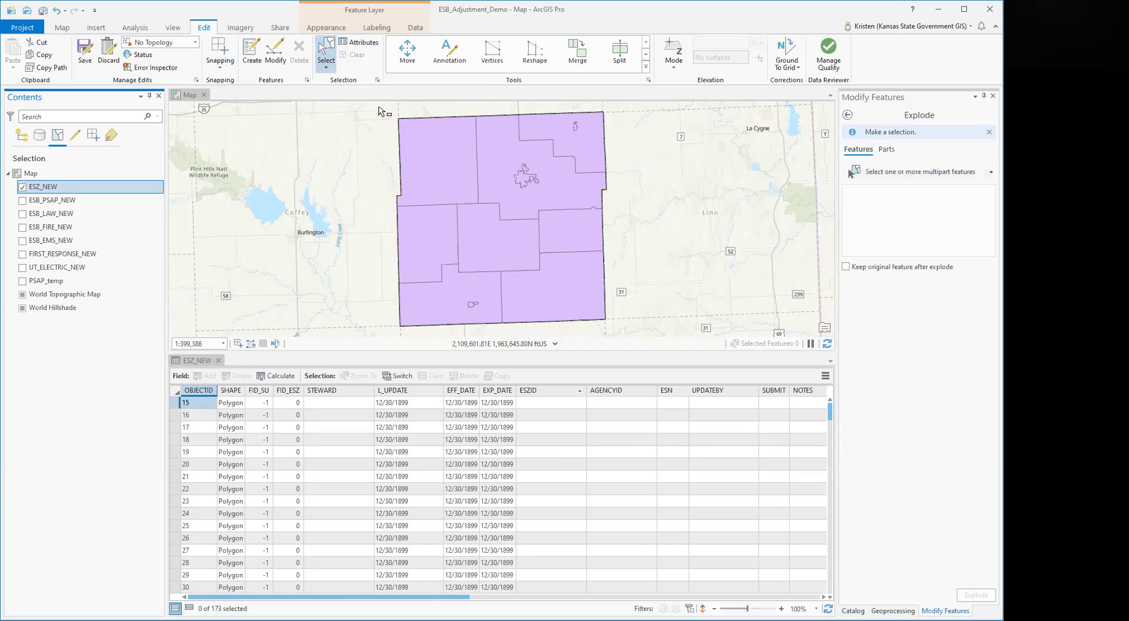
drag(377, 109, 472, 204)
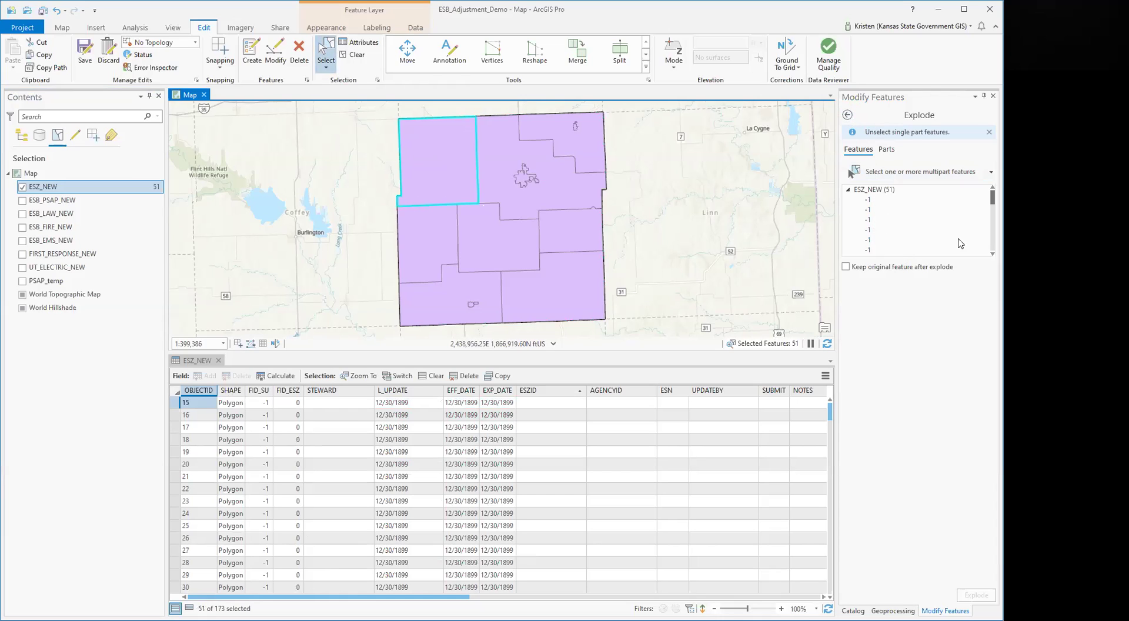
scroll(917, 220, down, 15)
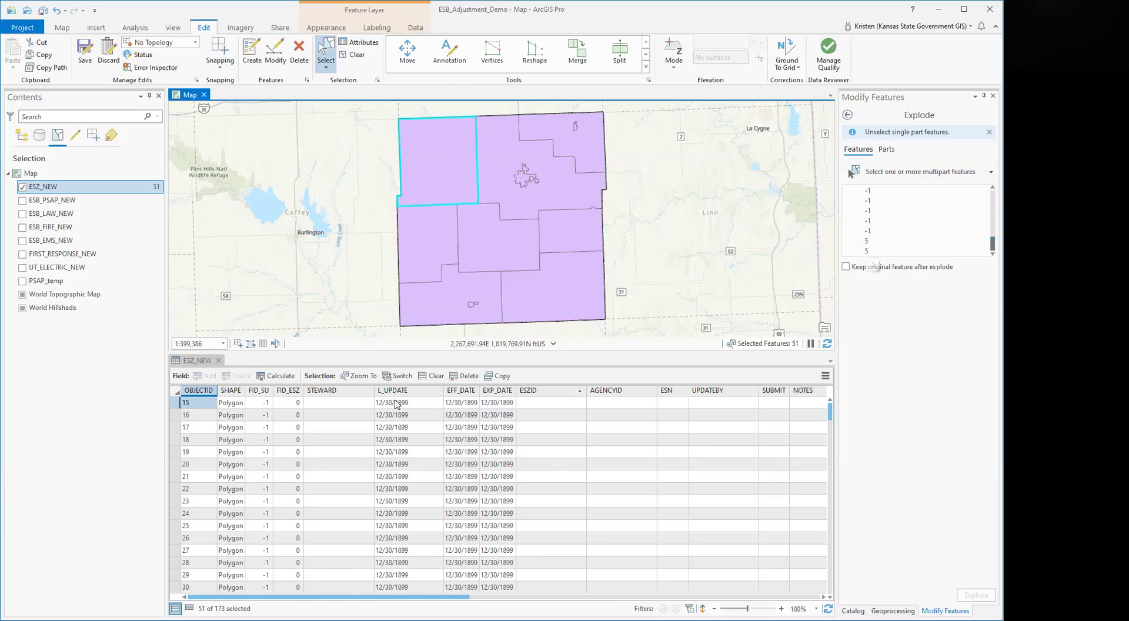
click(189, 609)
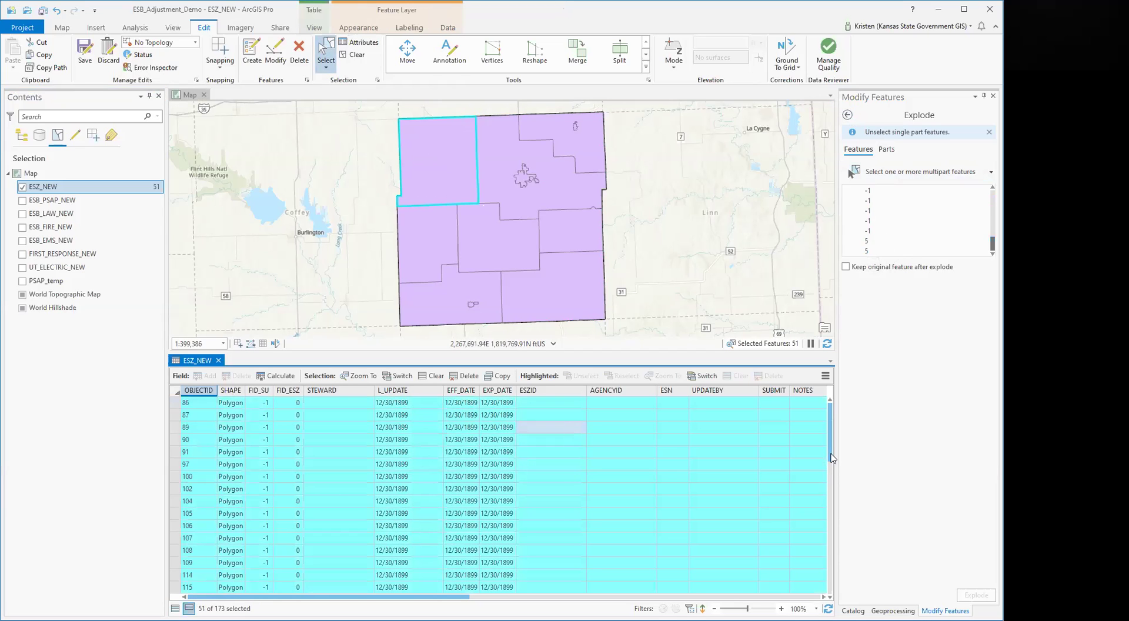
drag(832, 439, 835, 575)
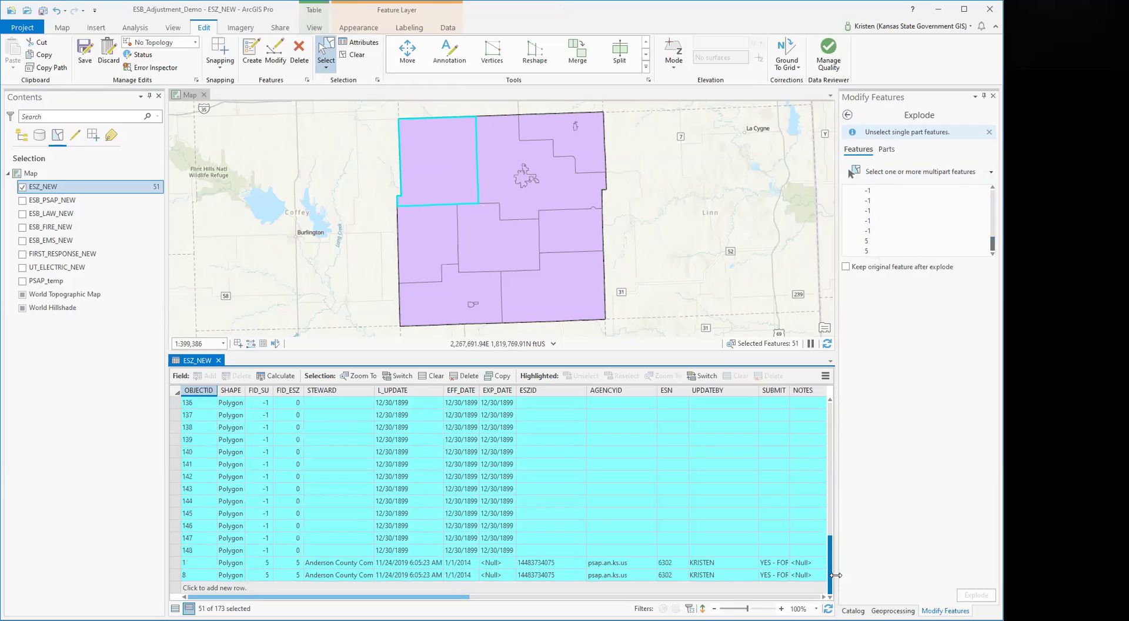
click(544, 574)
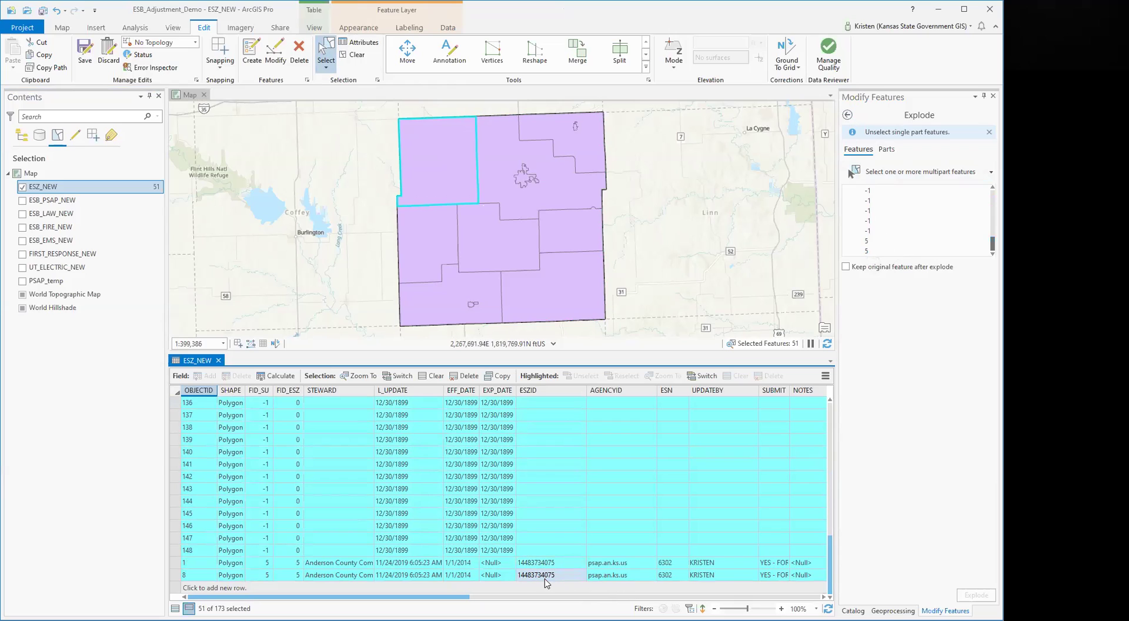
Step: Merge the selected northwest zone and slivers into one ESZ_NEW feature, preserving the attributes of the last feature labelled 5
click(848, 115)
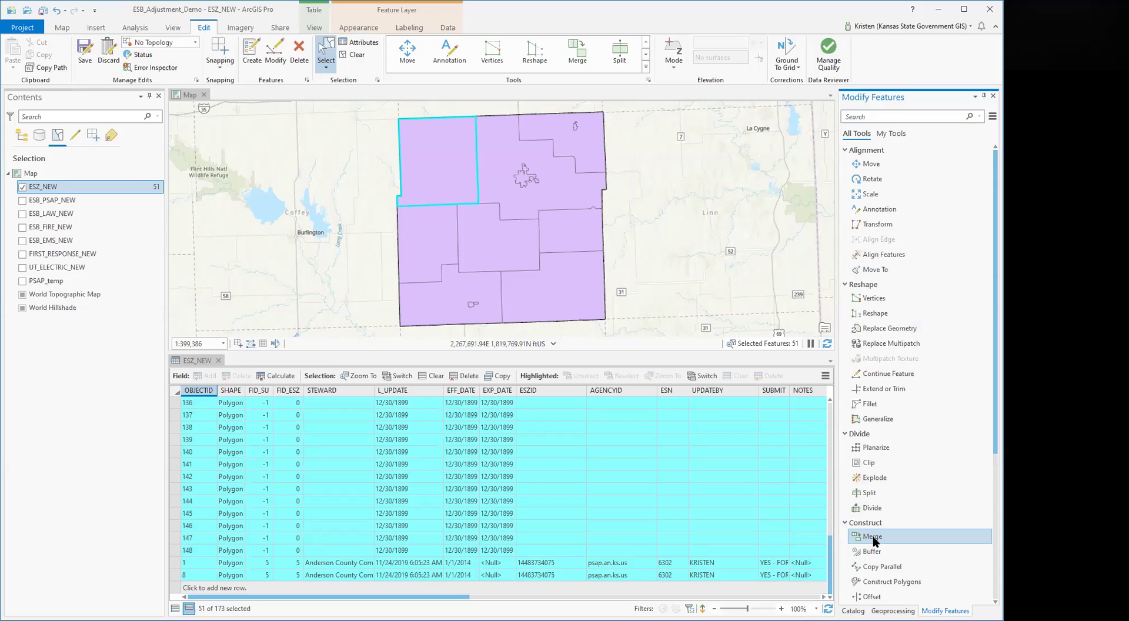
click(905, 544)
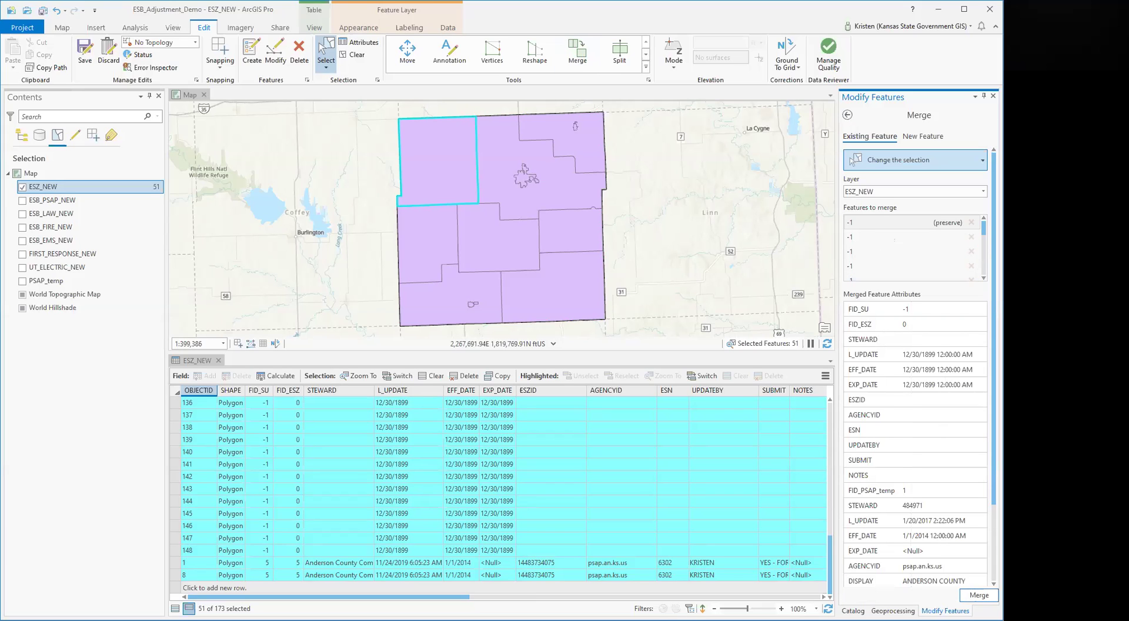
drag(984, 230, 984, 273)
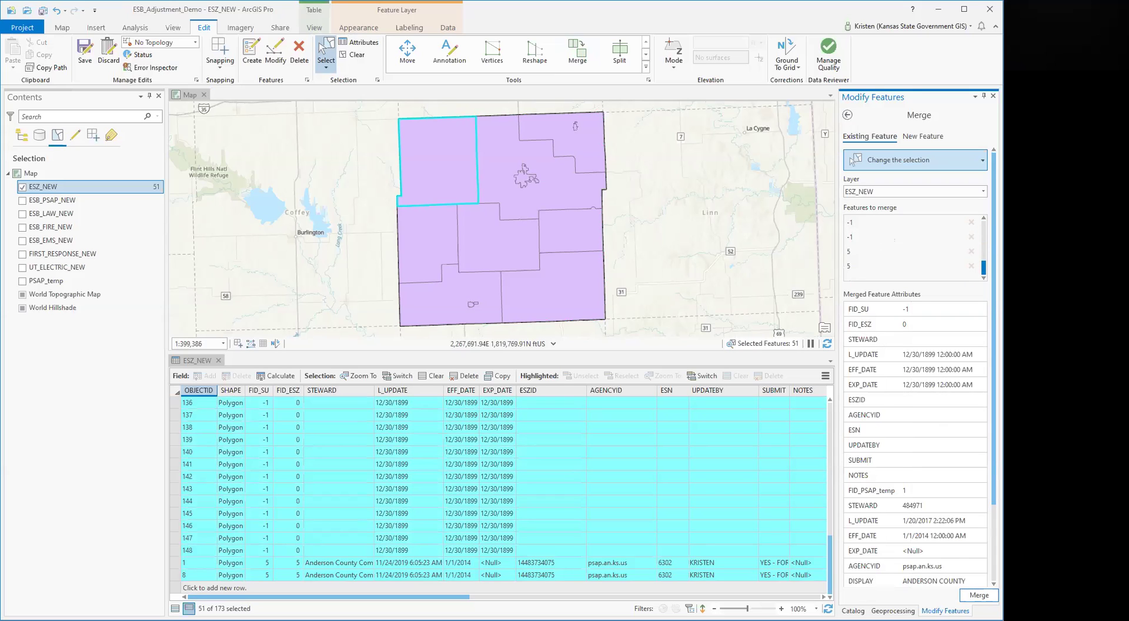
click(853, 268)
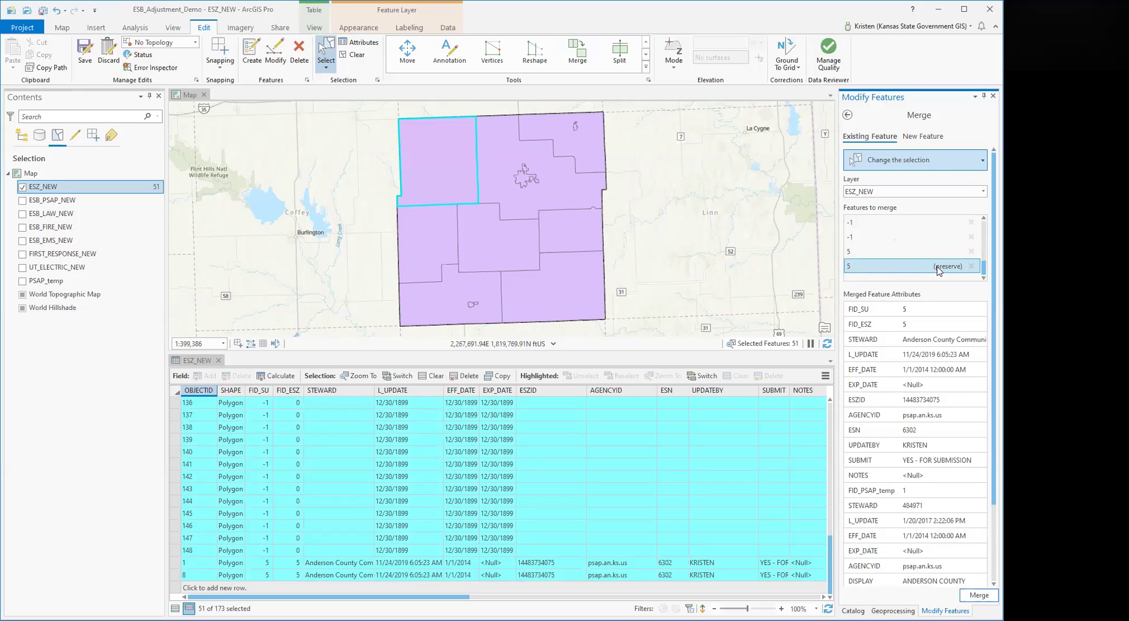
click(865, 271)
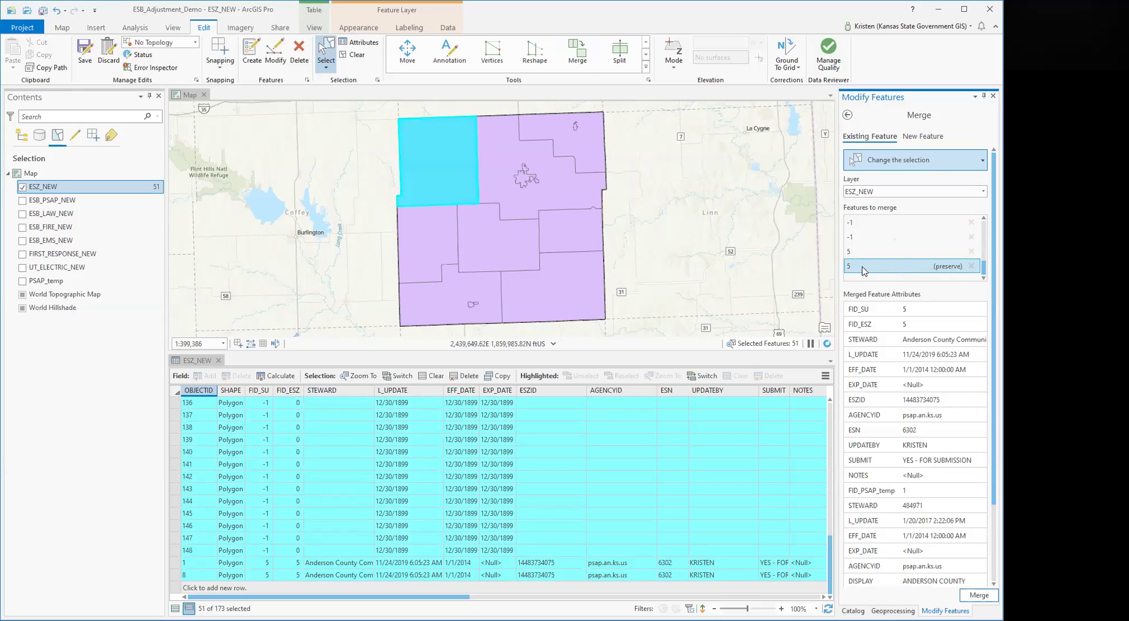
click(980, 594)
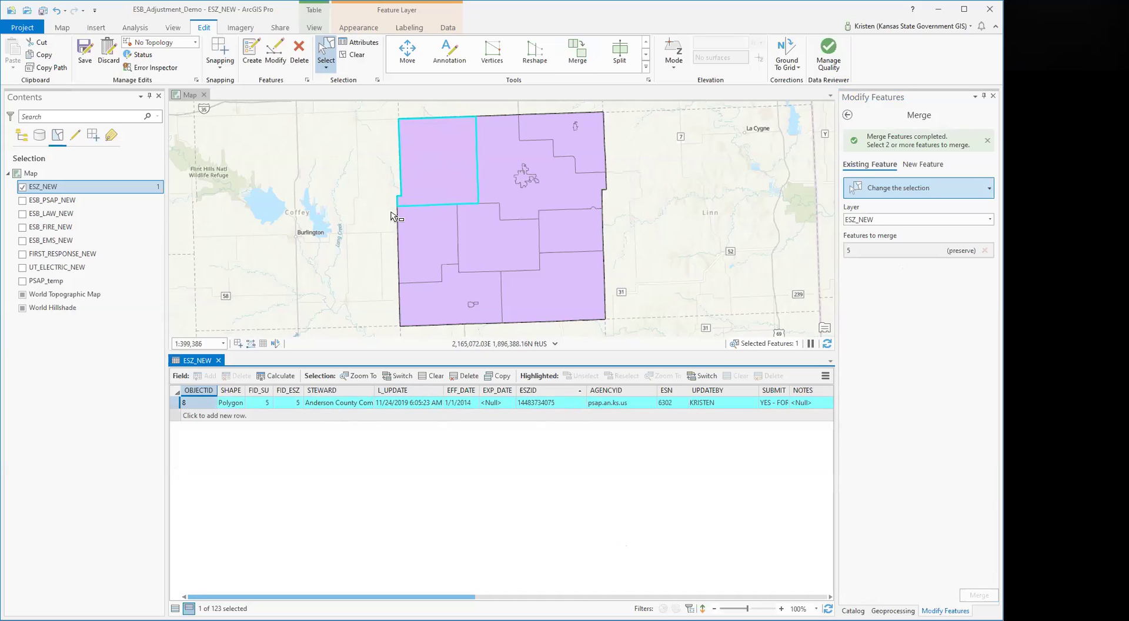
Step: Select the long sliver on the county's west edge and split it at the zone boundary line beside 6th Rd
drag(391, 208, 411, 288)
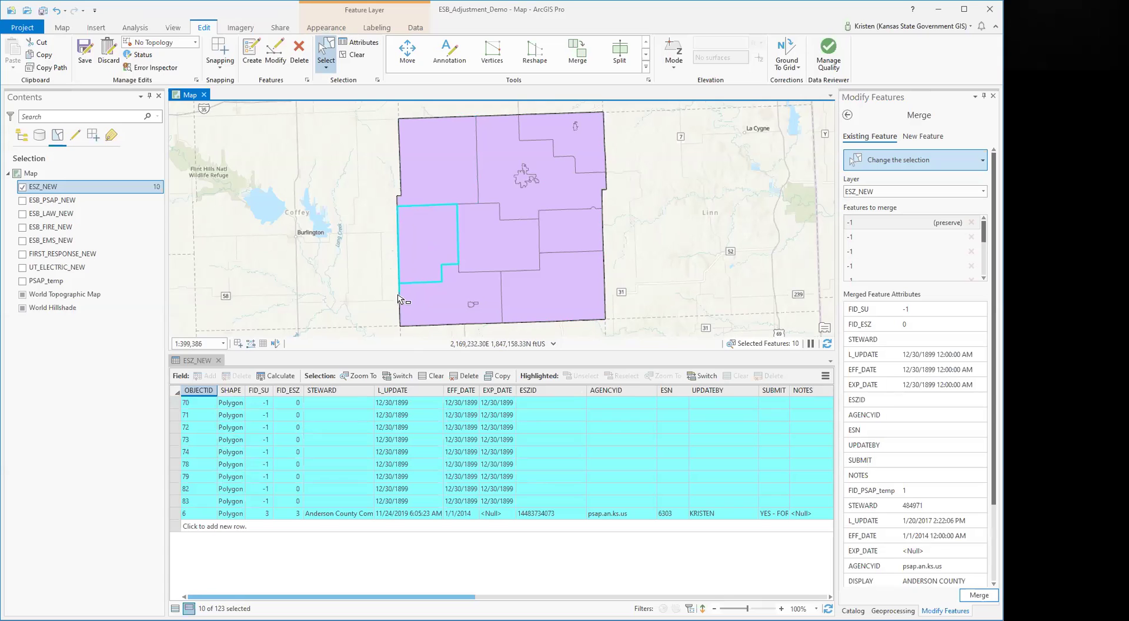
scroll(398, 285, up, 2)
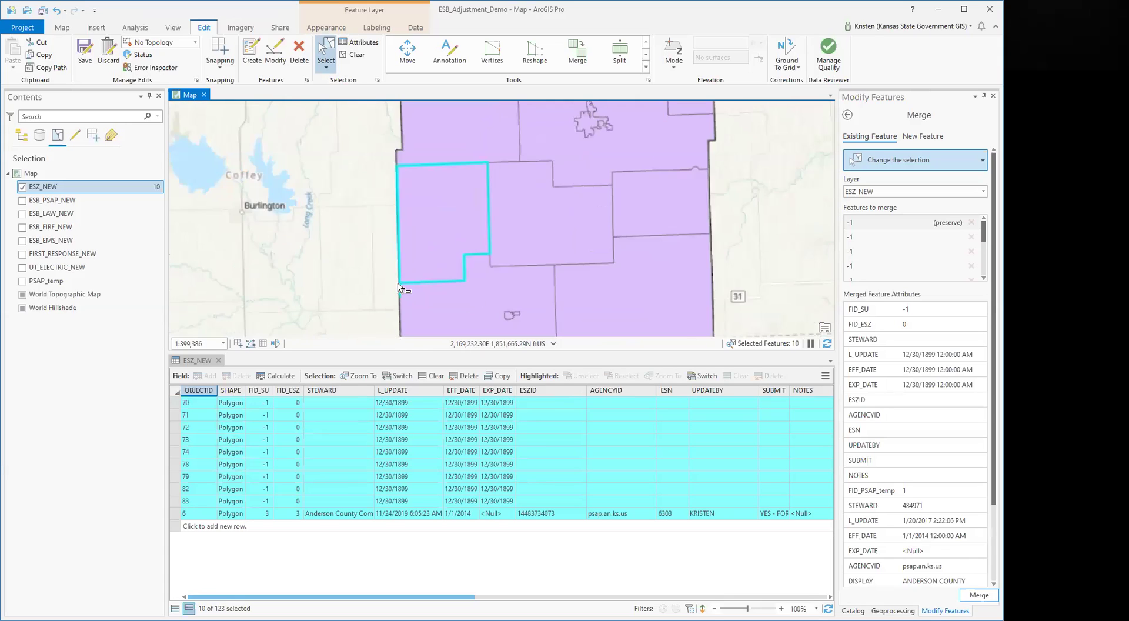
scroll(399, 286, up, 5)
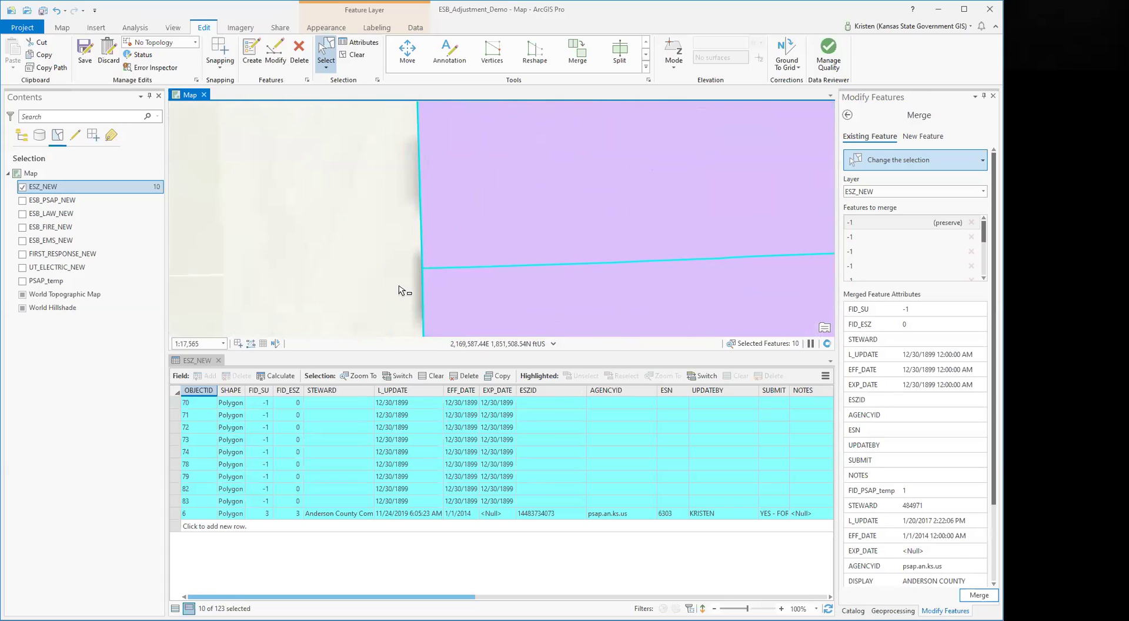
scroll(400, 282, up, 3)
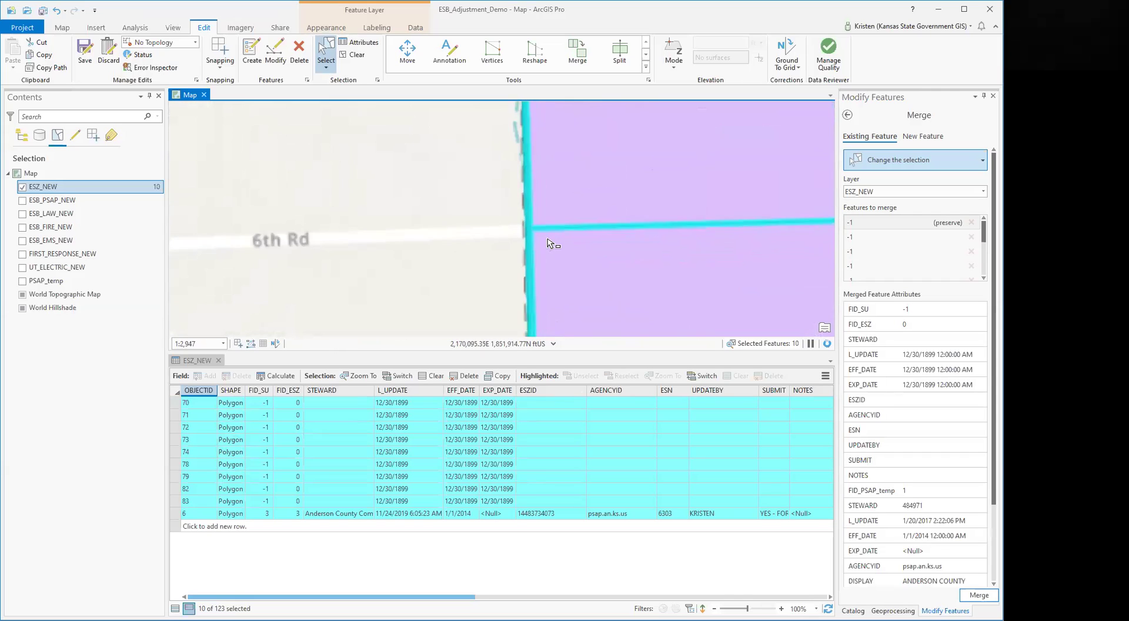
scroll(549, 243, up, 4)
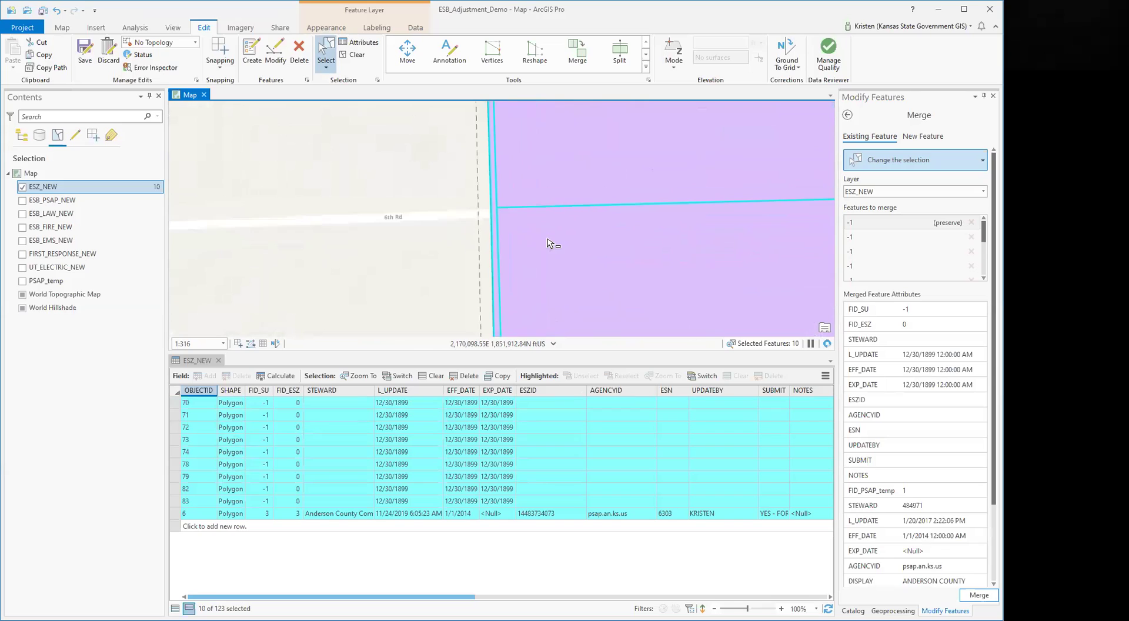
click(497, 271)
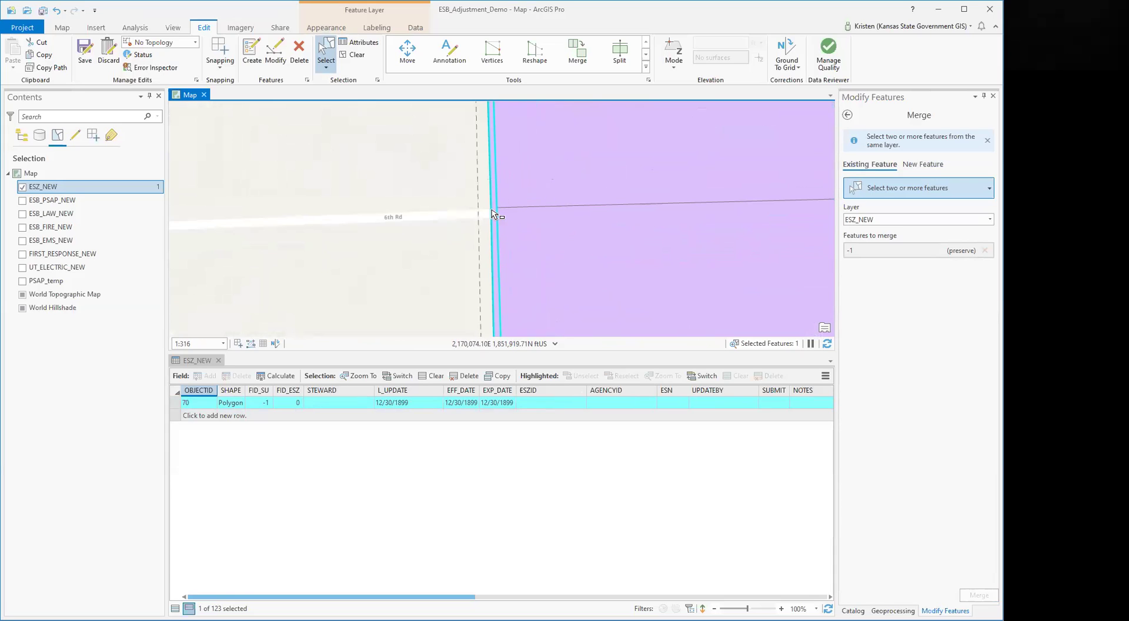
click(621, 57)
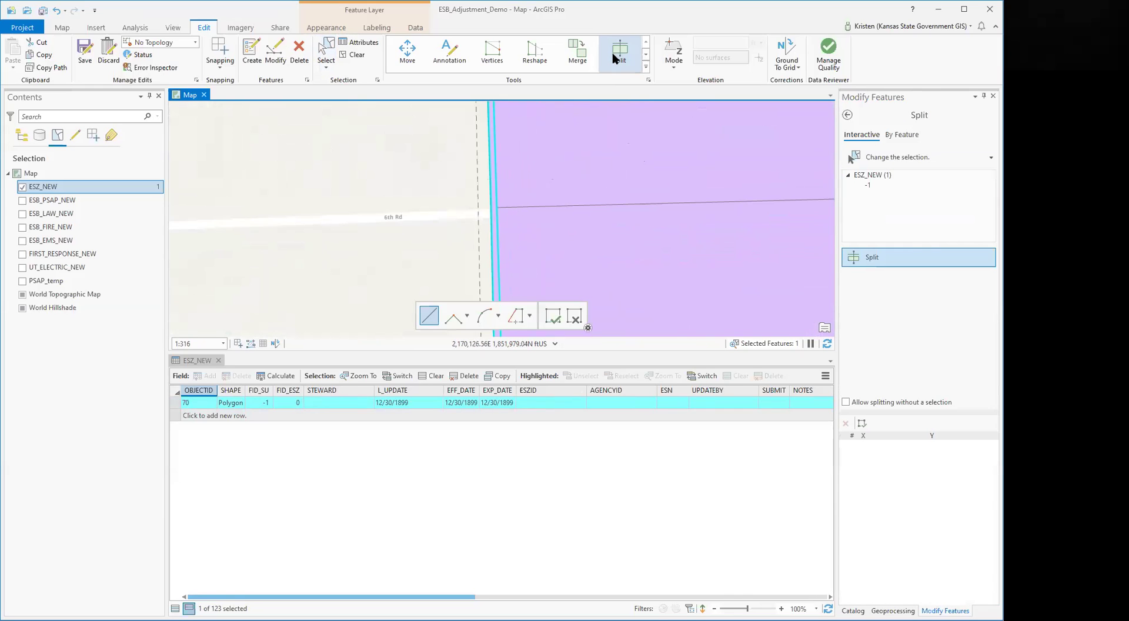
click(497, 208)
double_click(460, 206)
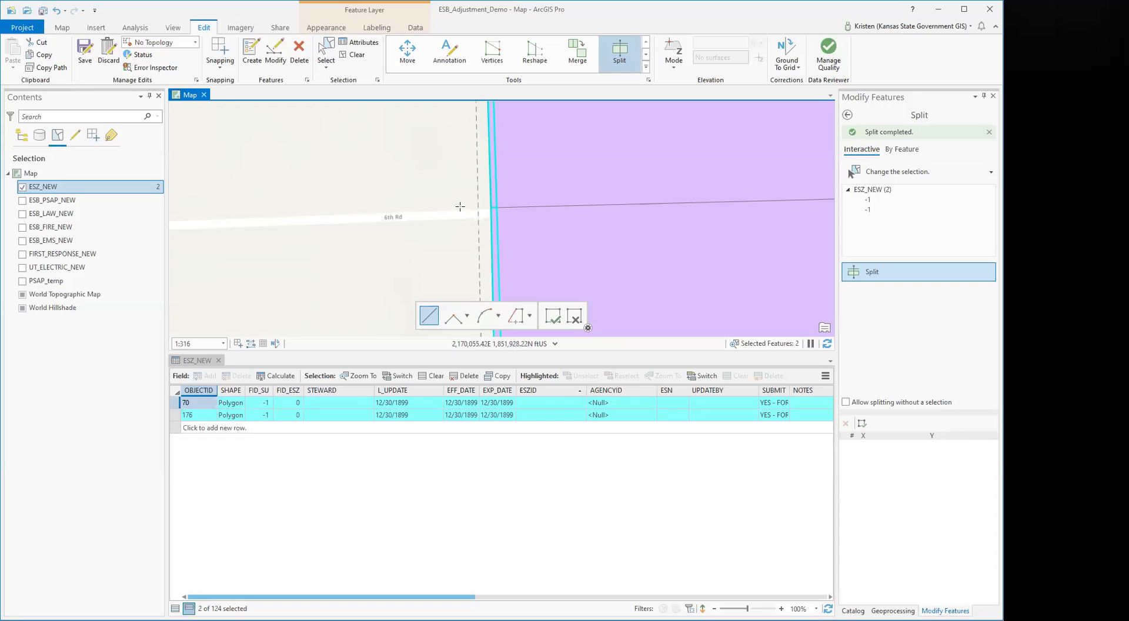
Step: Select the sliver piece north of the 6th Rd boundary together with the adjoining zone polygon
click(62, 27)
click(107, 66)
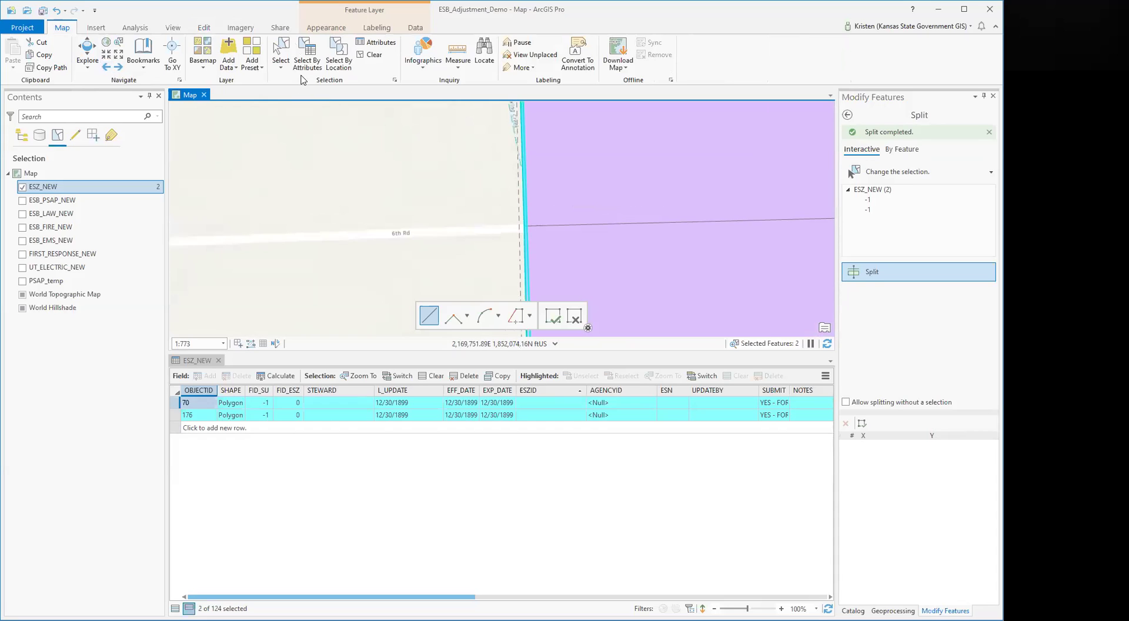
click(281, 53)
drag(461, 116, 659, 211)
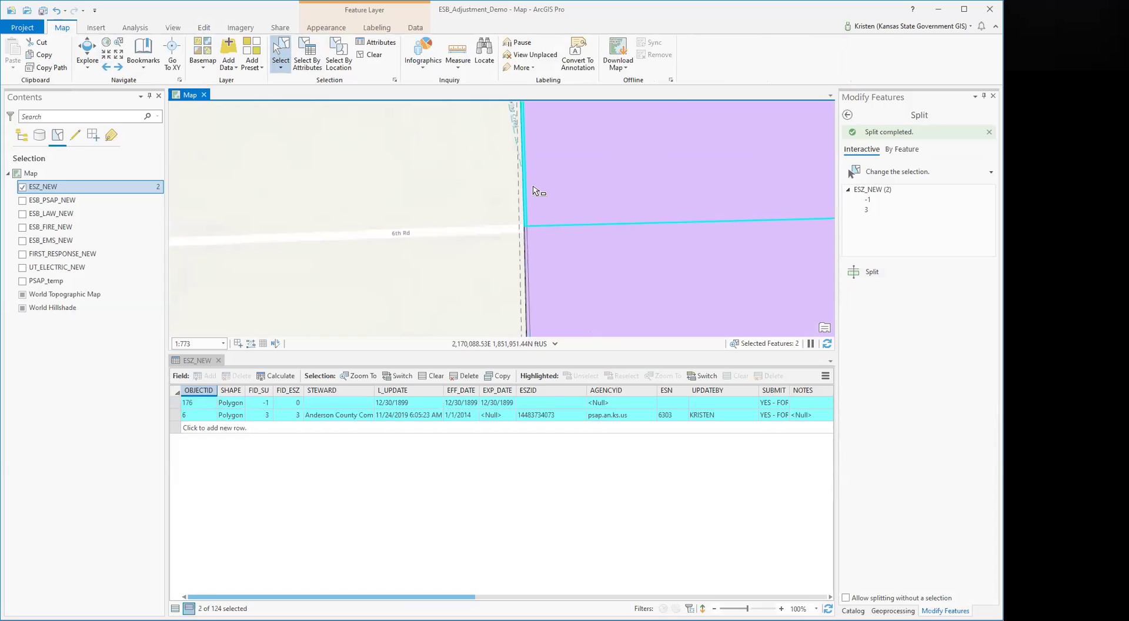
Step: Merge the selected sliver piece into the zone polygon north of 6th Rd, preserving the attributes of feature 3
click(870, 211)
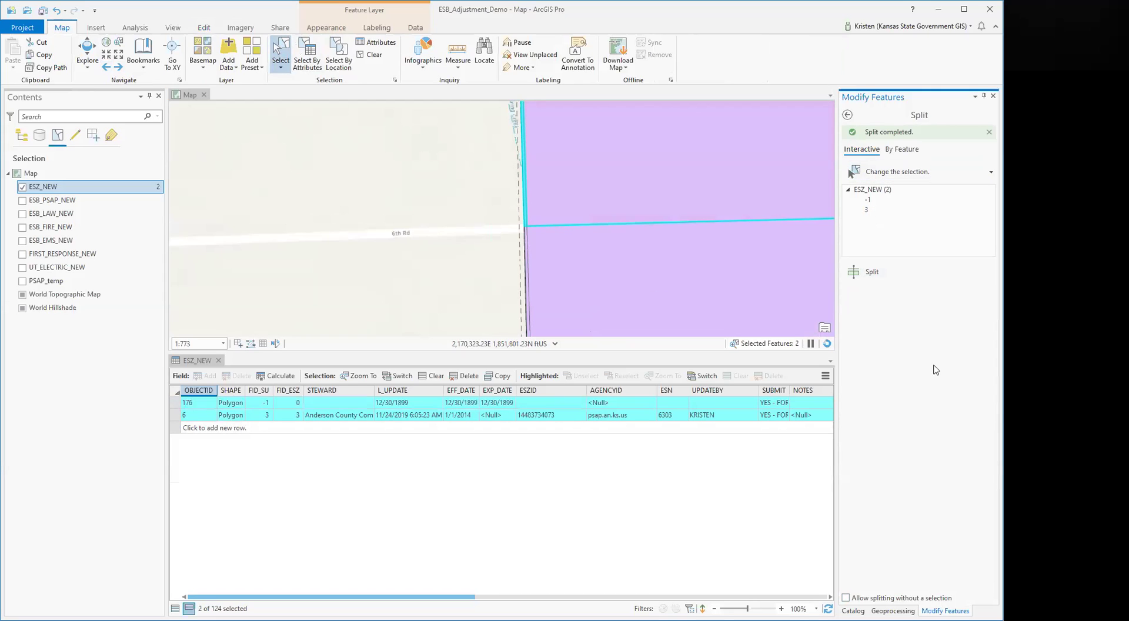
click(847, 115)
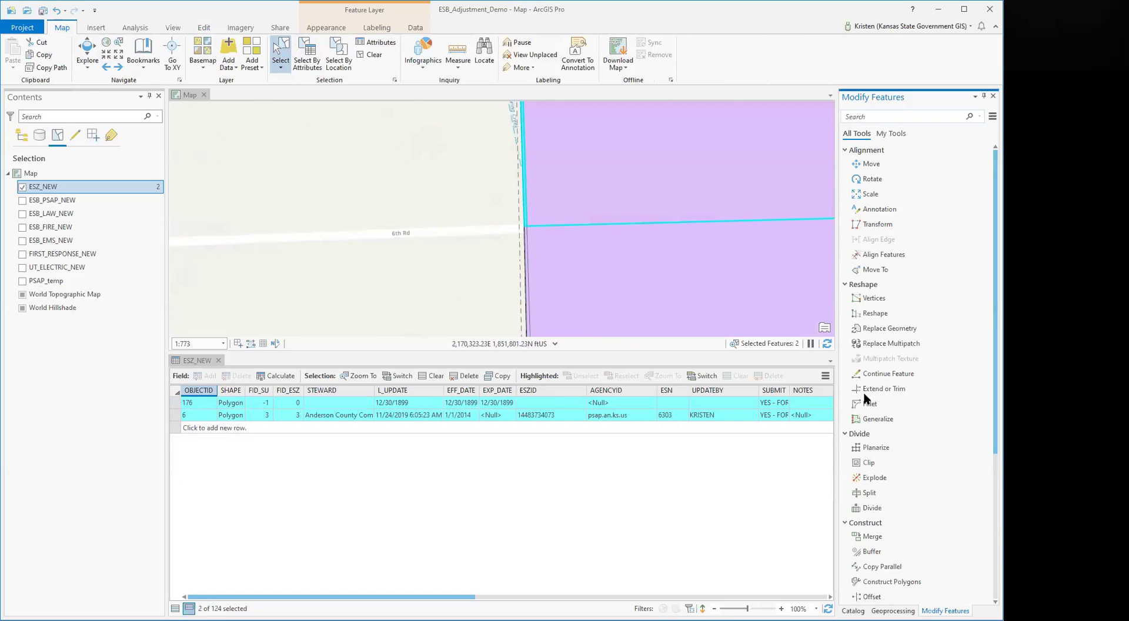
click(873, 537)
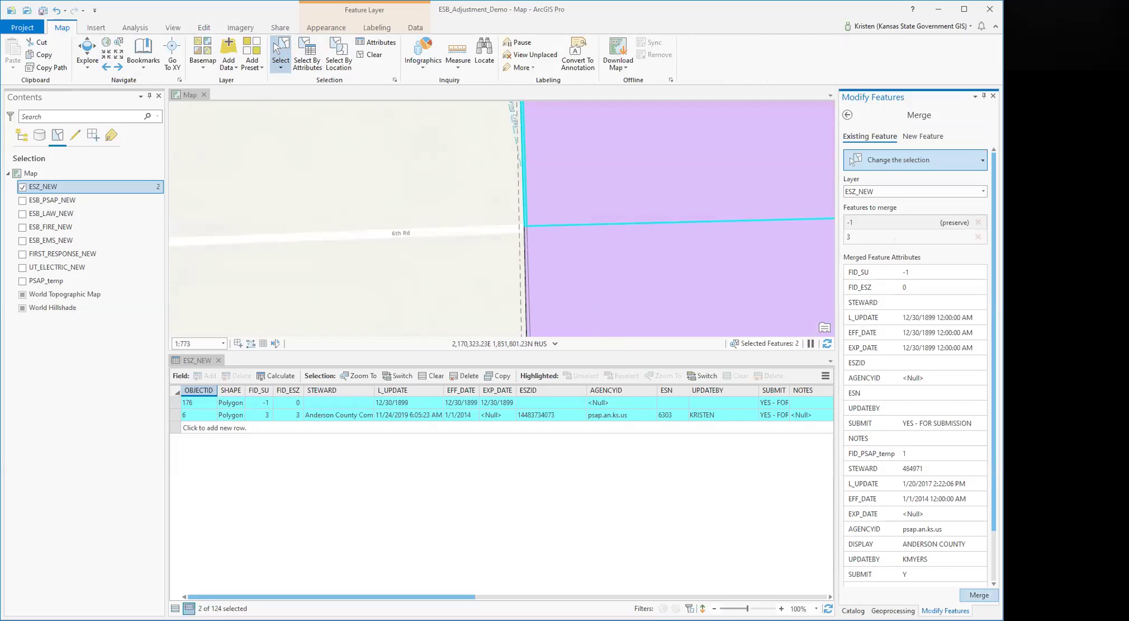
click(861, 235)
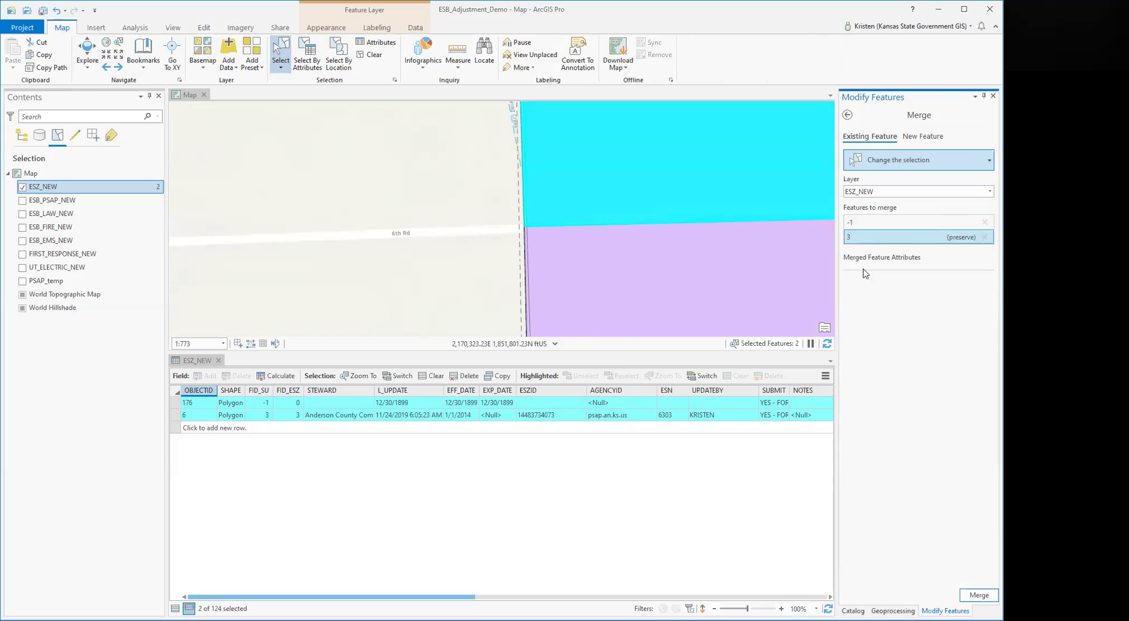
click(979, 595)
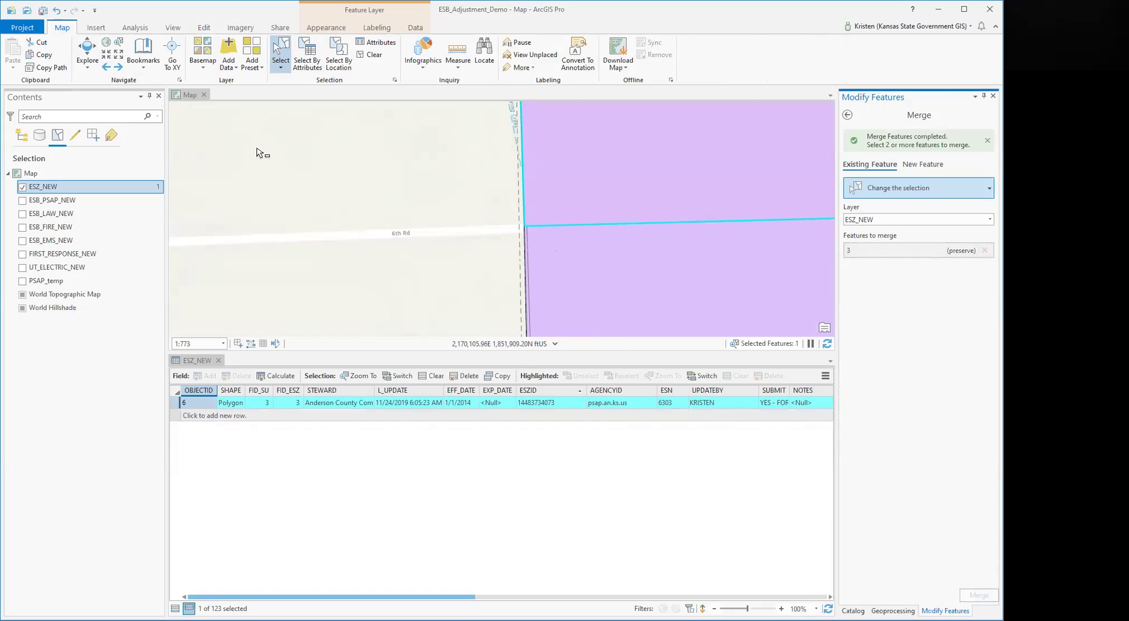
Step: Merge the slivers along the west edge of the zone beside Aliceville into that ESZ_NEW polygon, preserving the attributes of feature 3
click(360, 375)
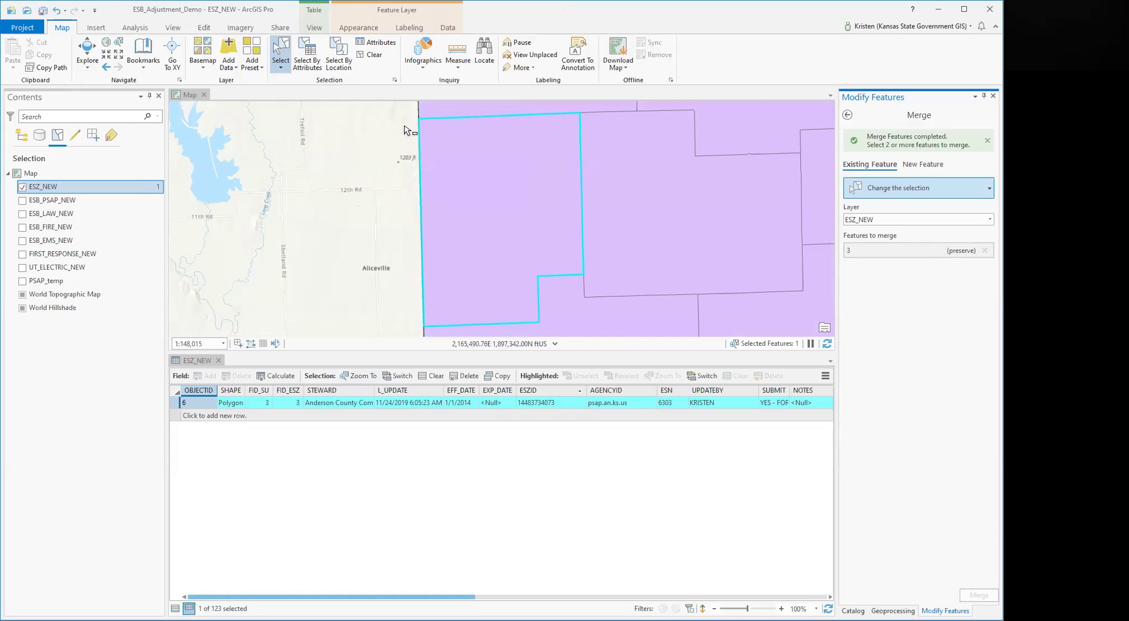
drag(405, 121, 442, 324)
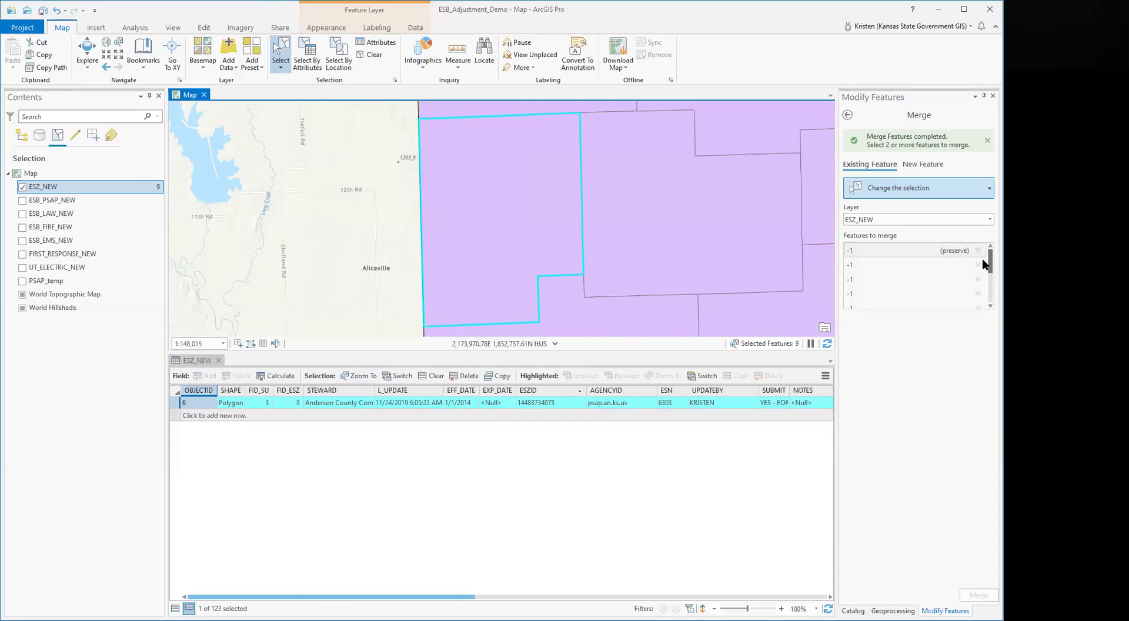
drag(984, 240, 984, 273)
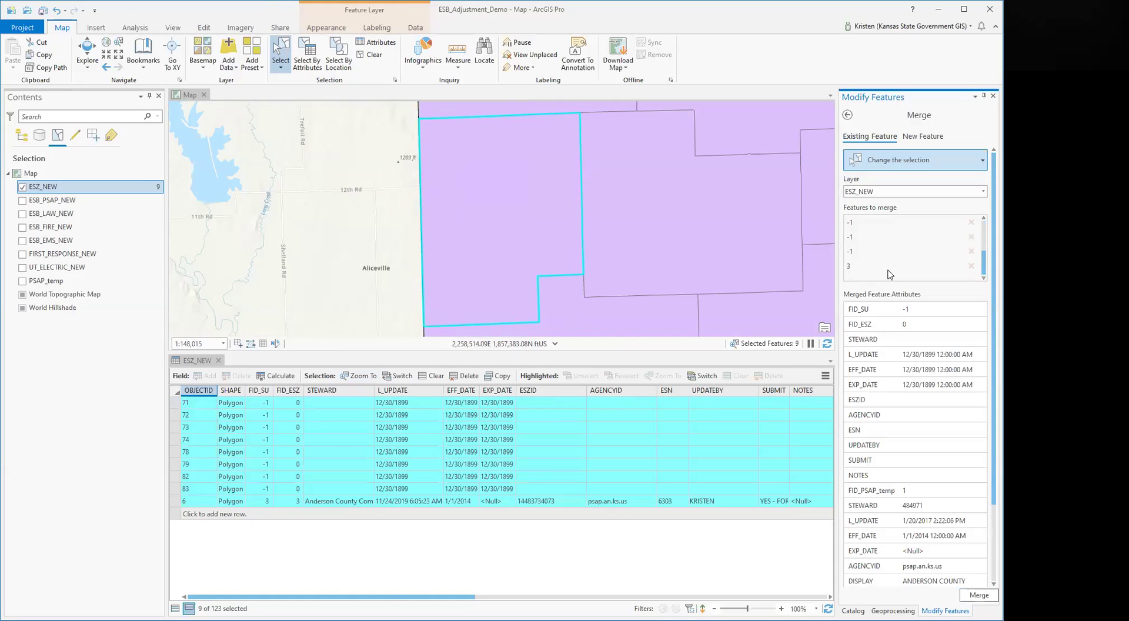
click(868, 268)
click(974, 595)
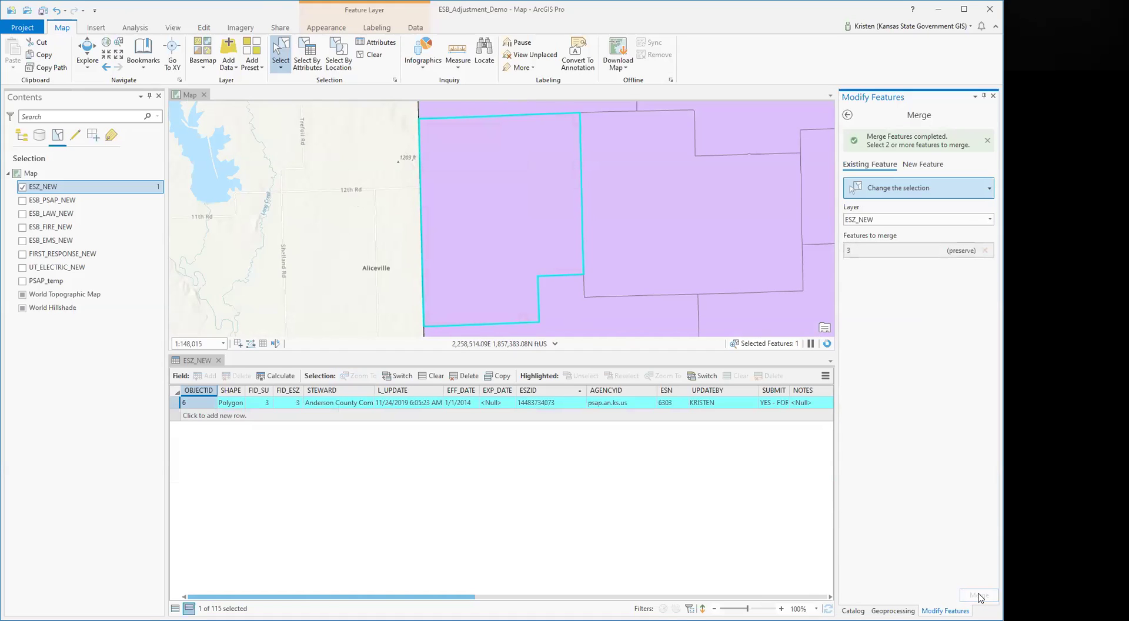
Step: Select the southwest corner zone with the slivers on its west edge and western south edge, and merge them preserving the attributes of feature 10
click(574, 318)
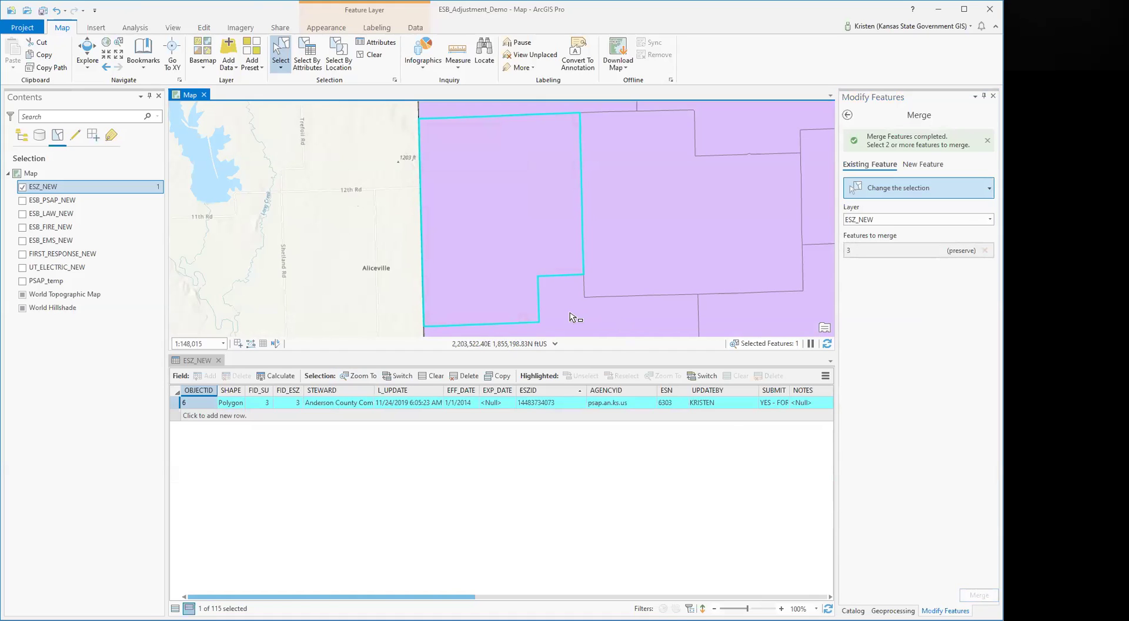
click(360, 376)
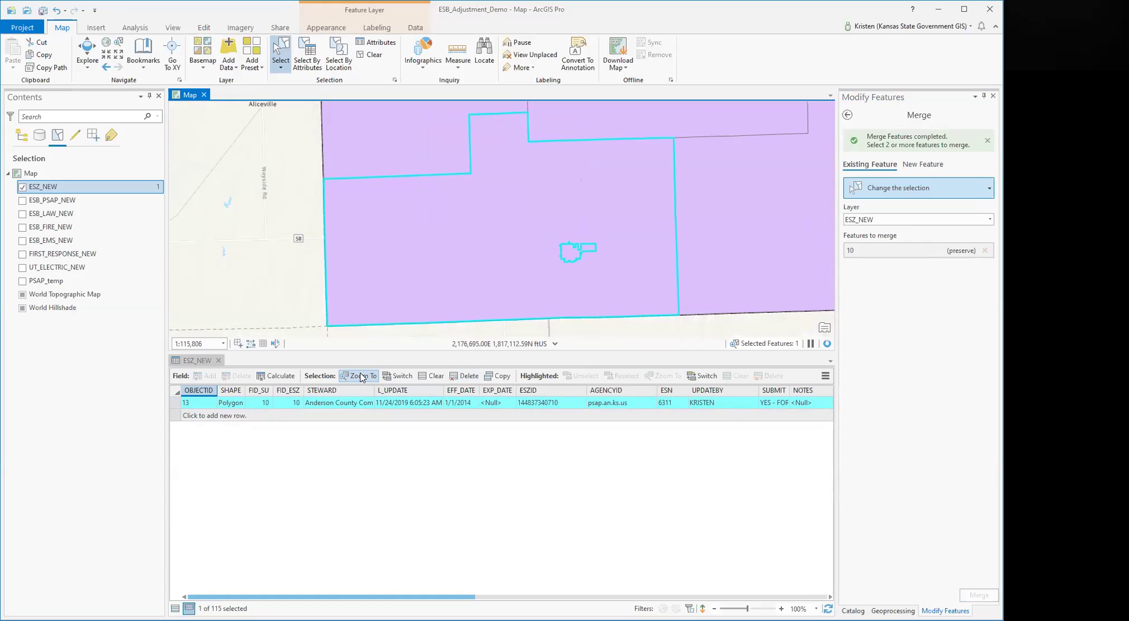
drag(311, 185, 671, 347)
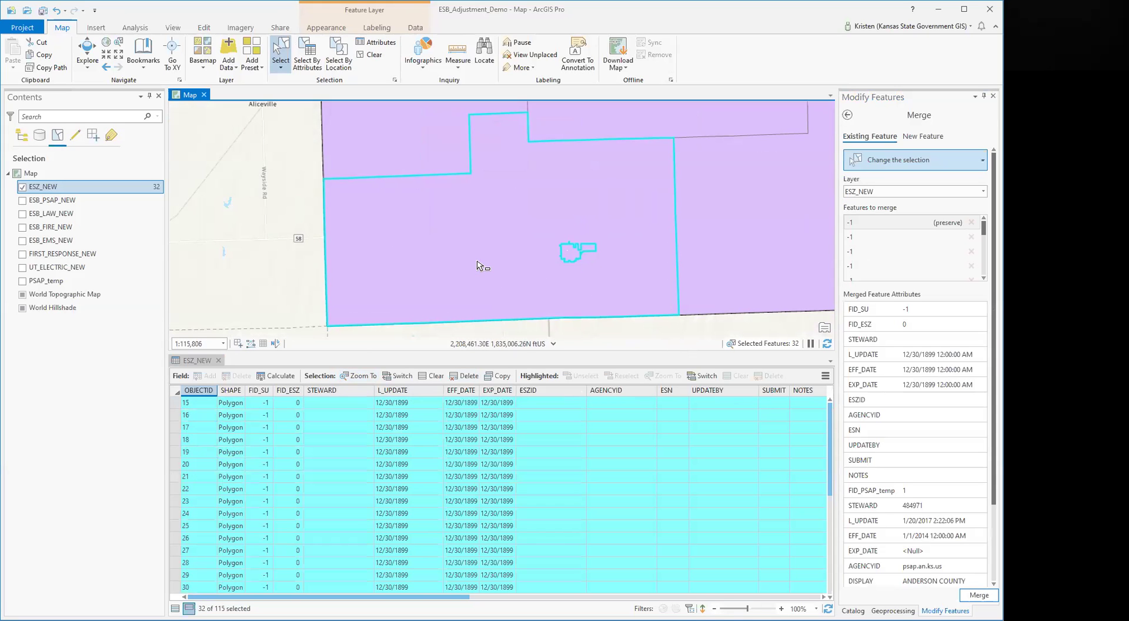
click(299, 201)
drag(311, 182, 554, 345)
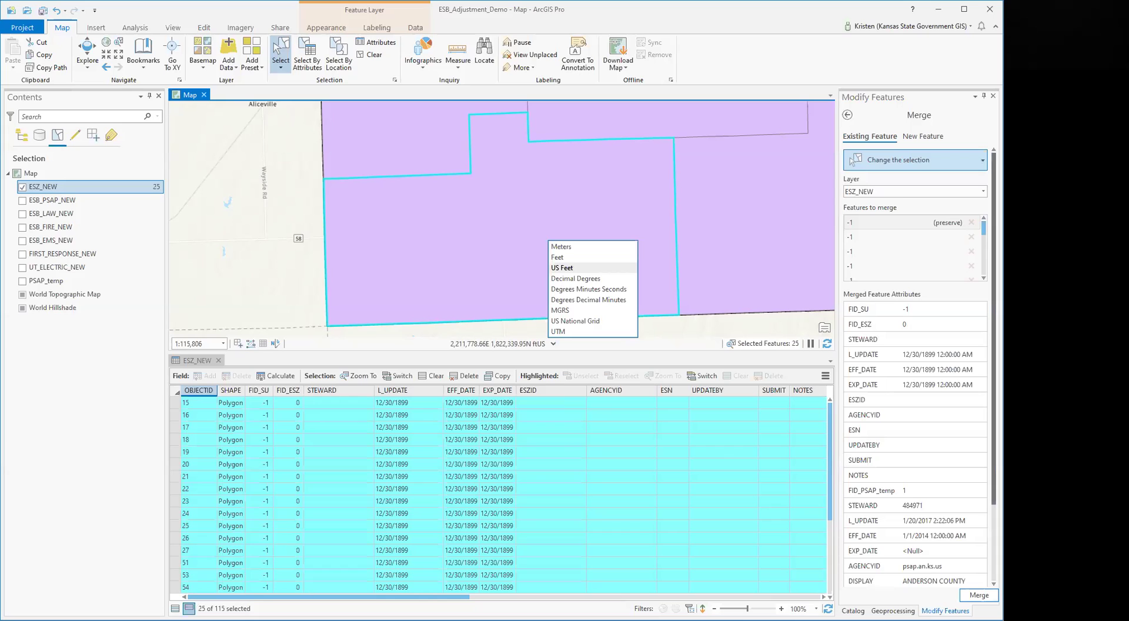
click(883, 267)
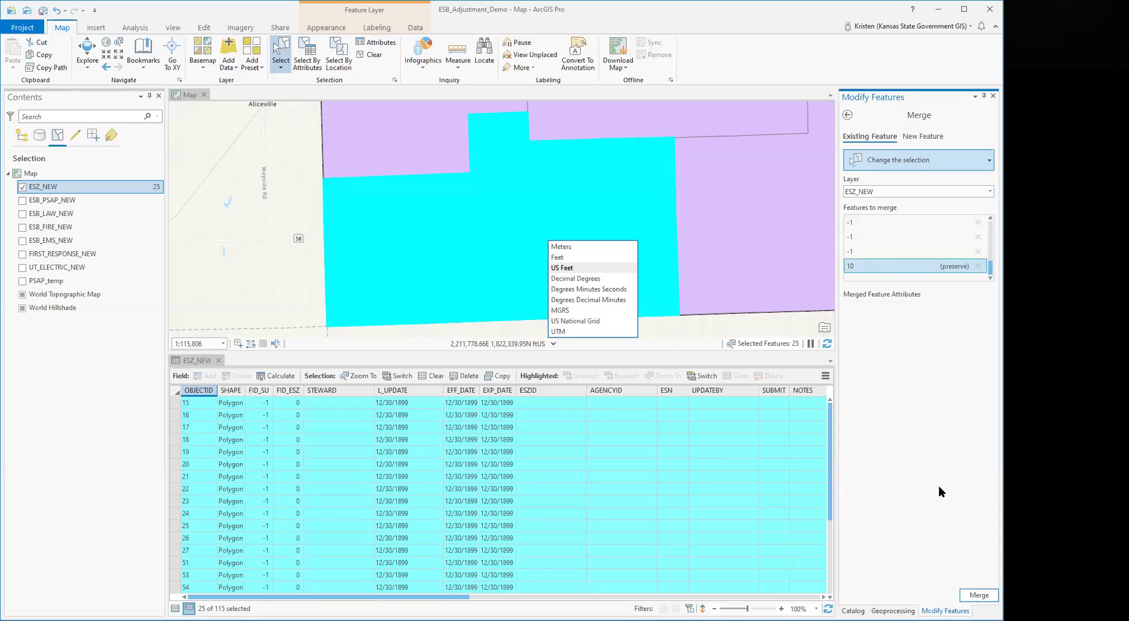
click(979, 595)
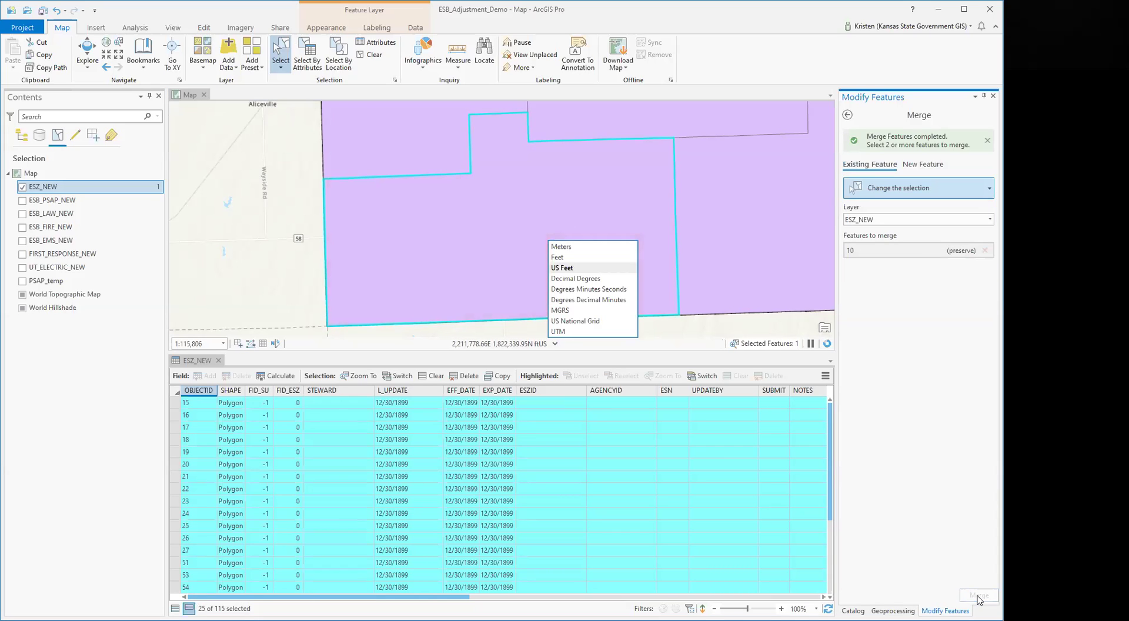
Step: Merge the remaining slivers along the eastern part of the southwest zone's south edge into it, preserving the attributes of feature 10
drag(444, 270, 675, 352)
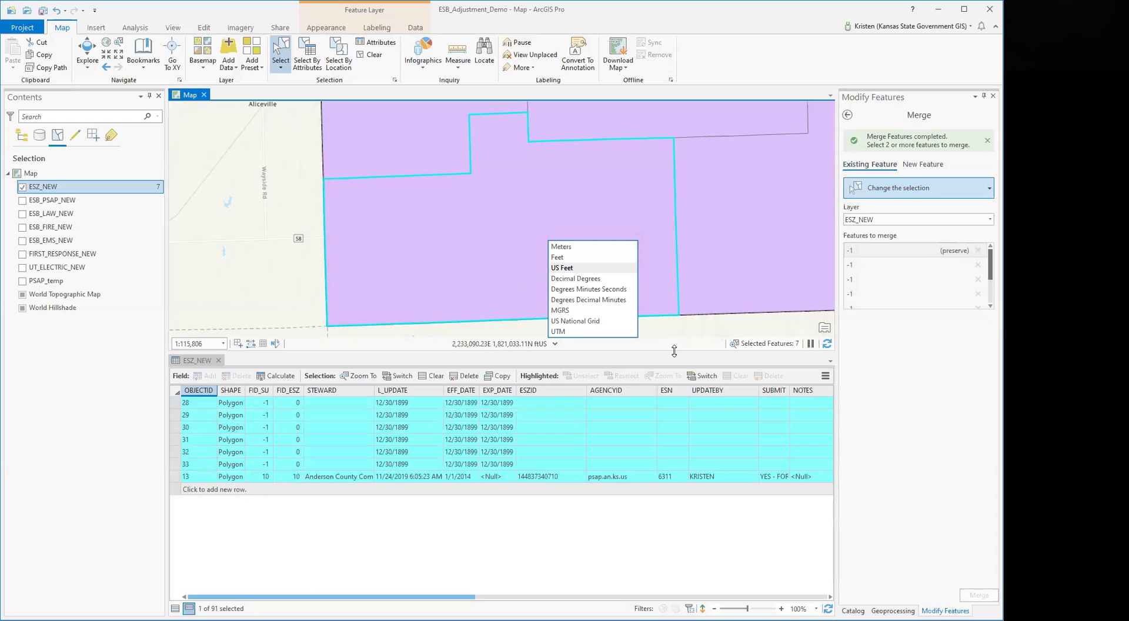
drag(985, 246, 985, 268)
click(882, 266)
click(978, 595)
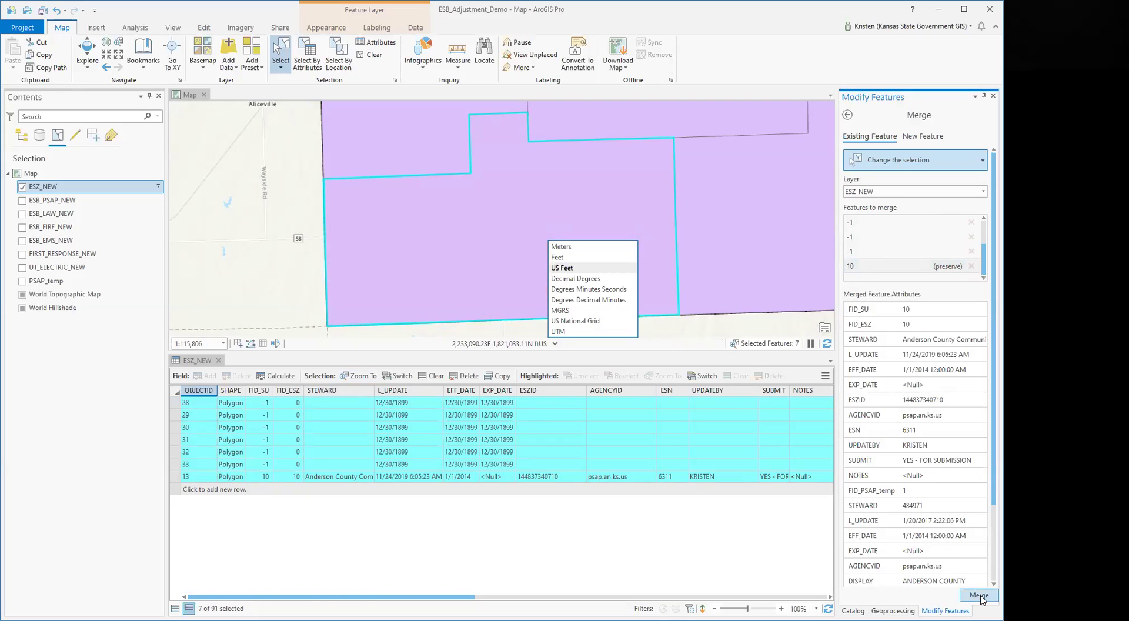
Step: Select the southeast corner zone beside Blue Mound with its south and east edge slivers, and merge them preserving the attributes of feature 1
click(503, 273)
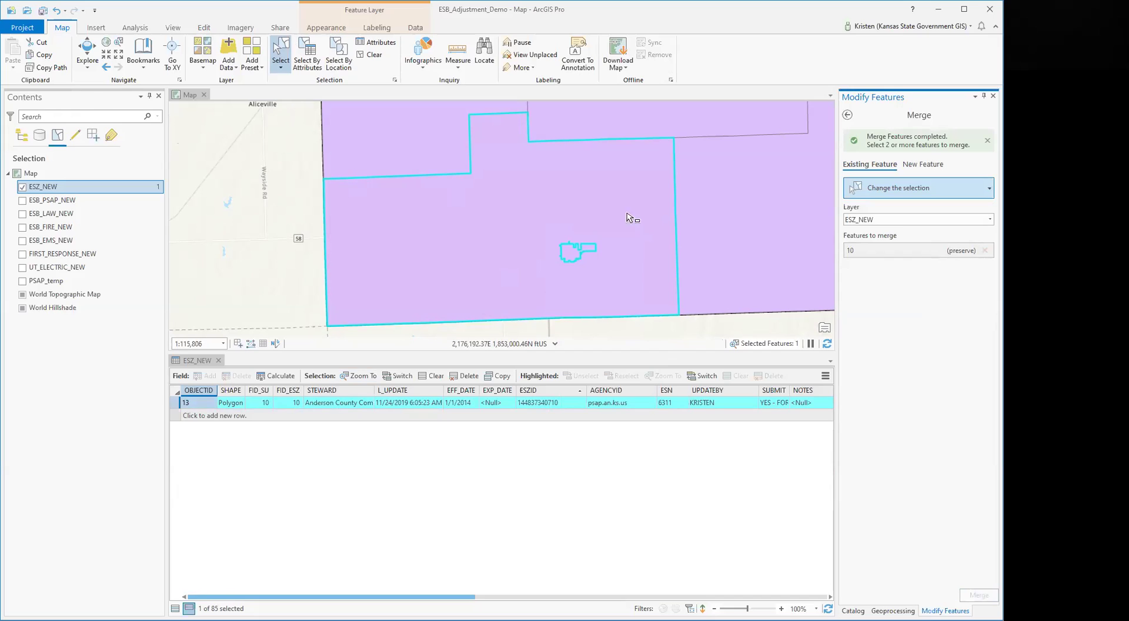
click(794, 254)
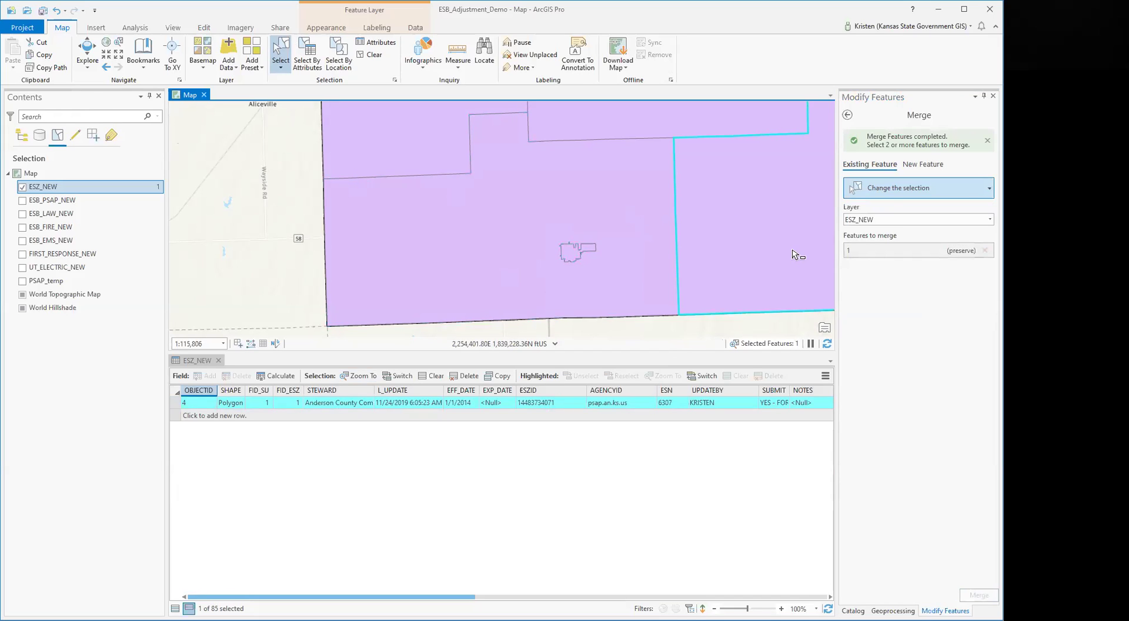
right_click(793, 254)
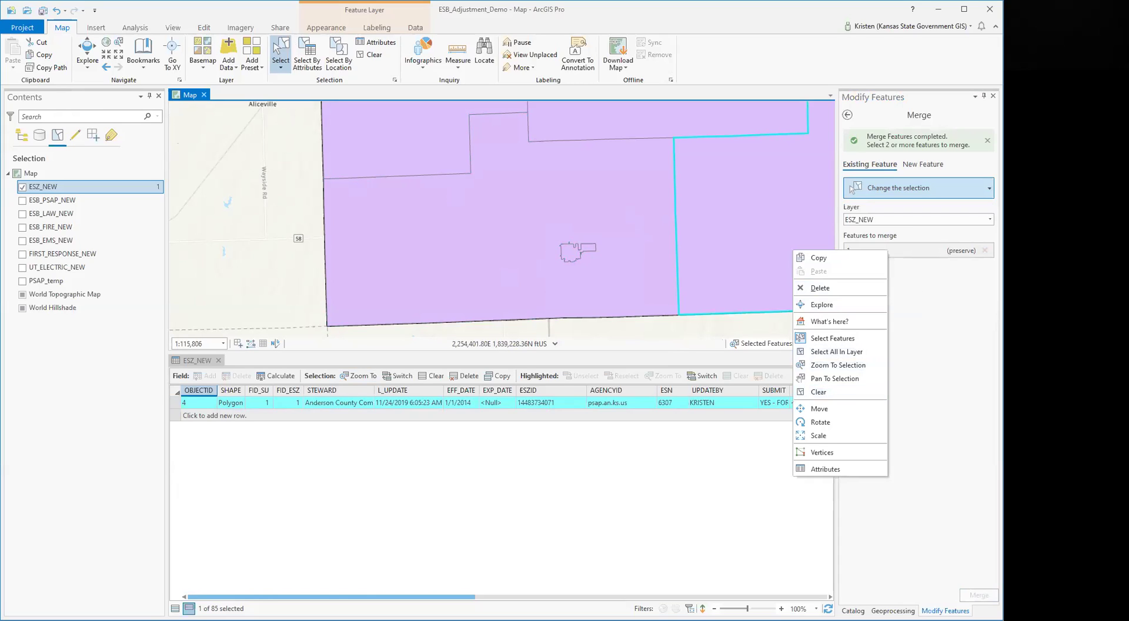
key(alt+Tab)
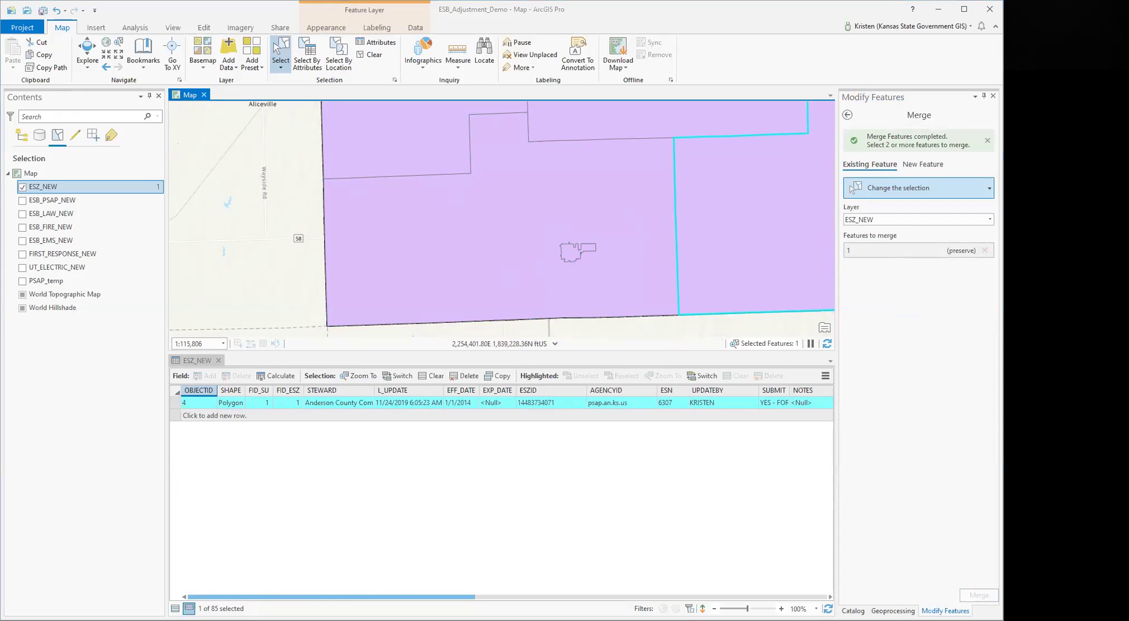
click(360, 376)
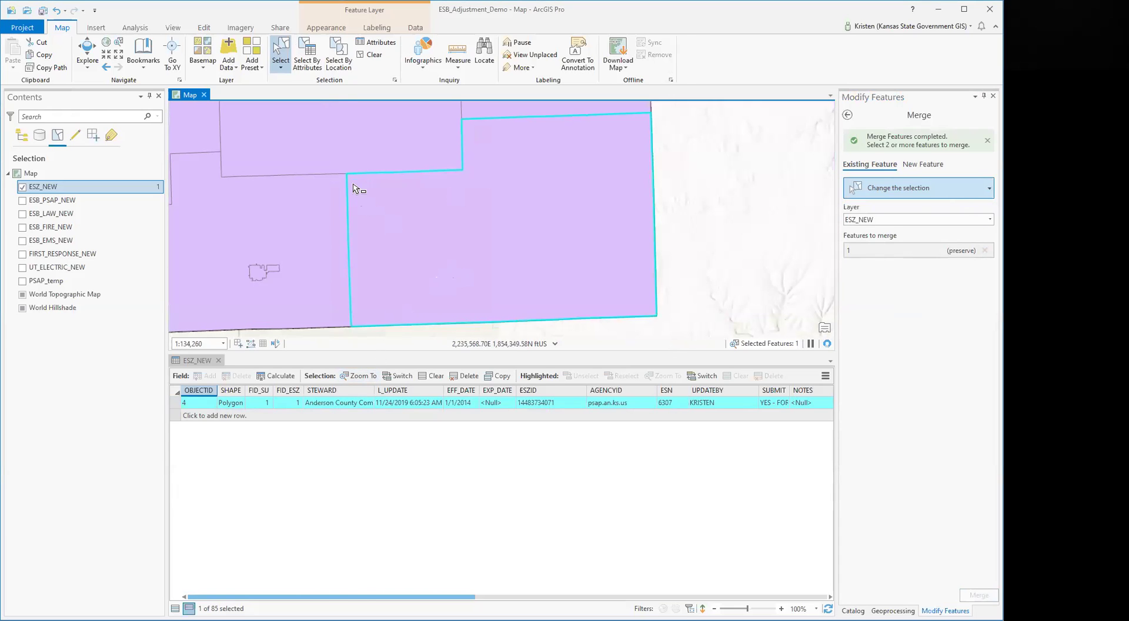
drag(674, 350, 700, 337)
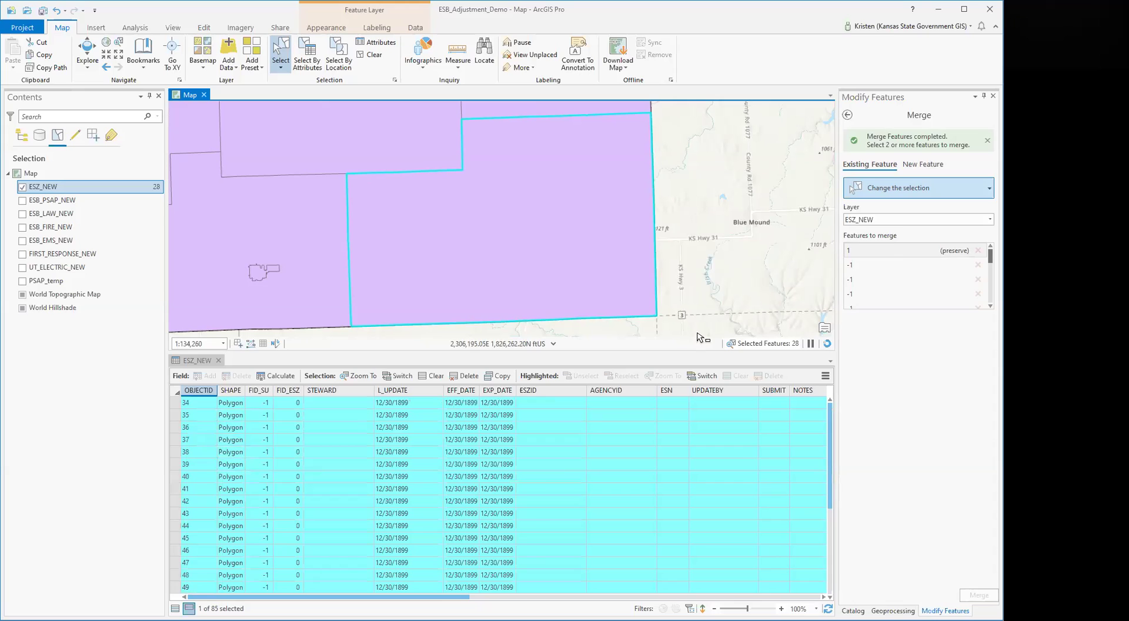
click(984, 267)
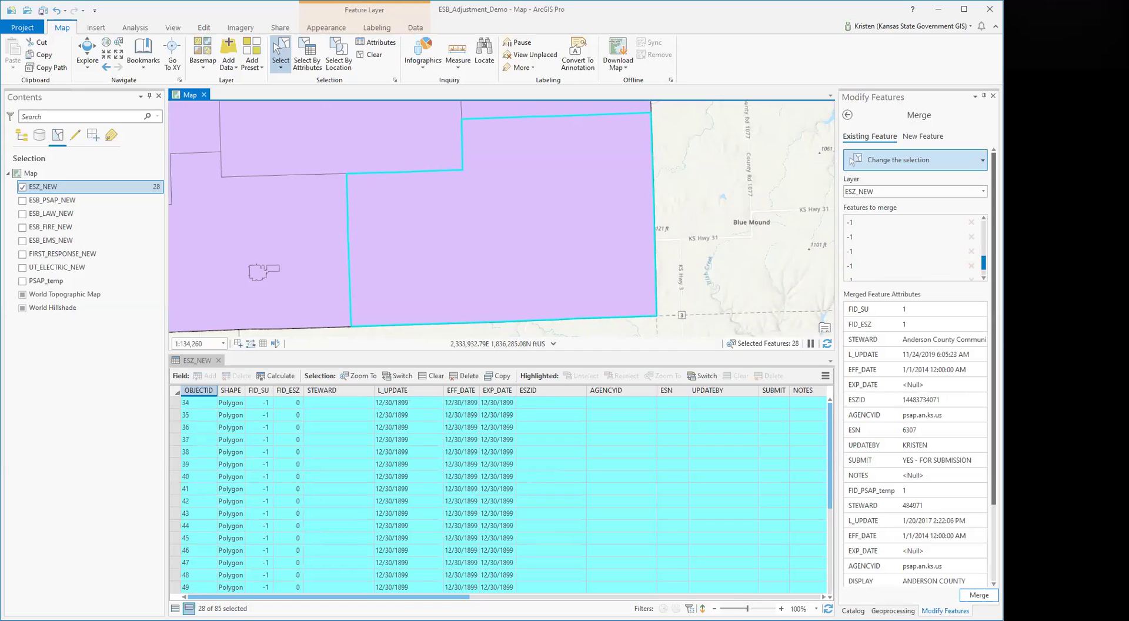
drag(984, 242, 984, 230)
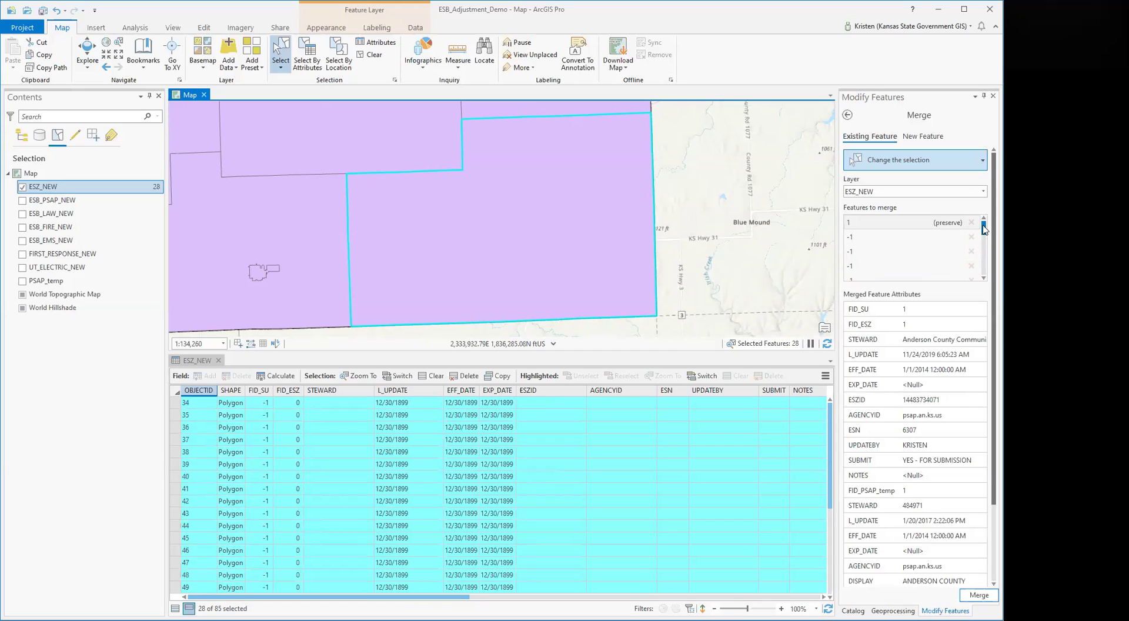
click(926, 224)
click(980, 595)
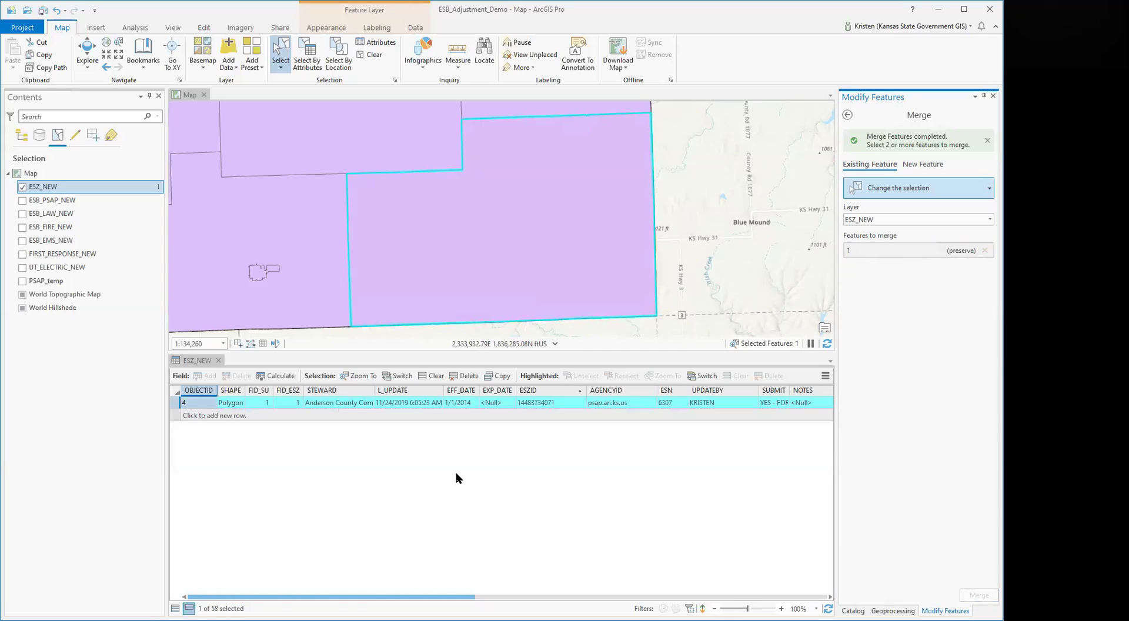
Step: Save all edits made to the emergency service zones
click(204, 28)
click(80, 56)
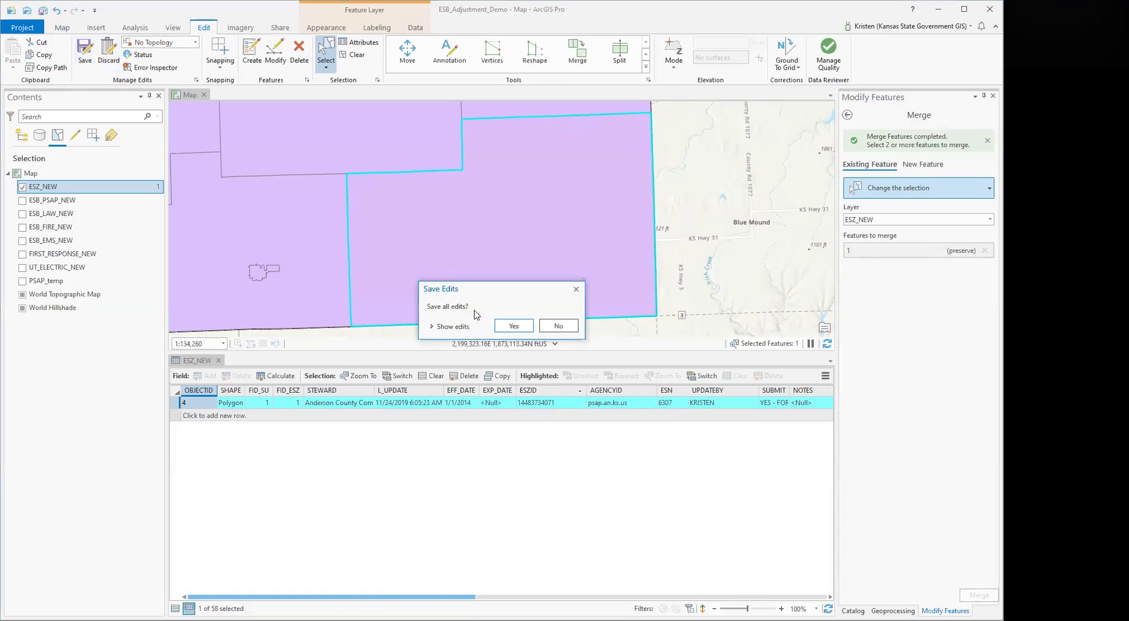
click(514, 327)
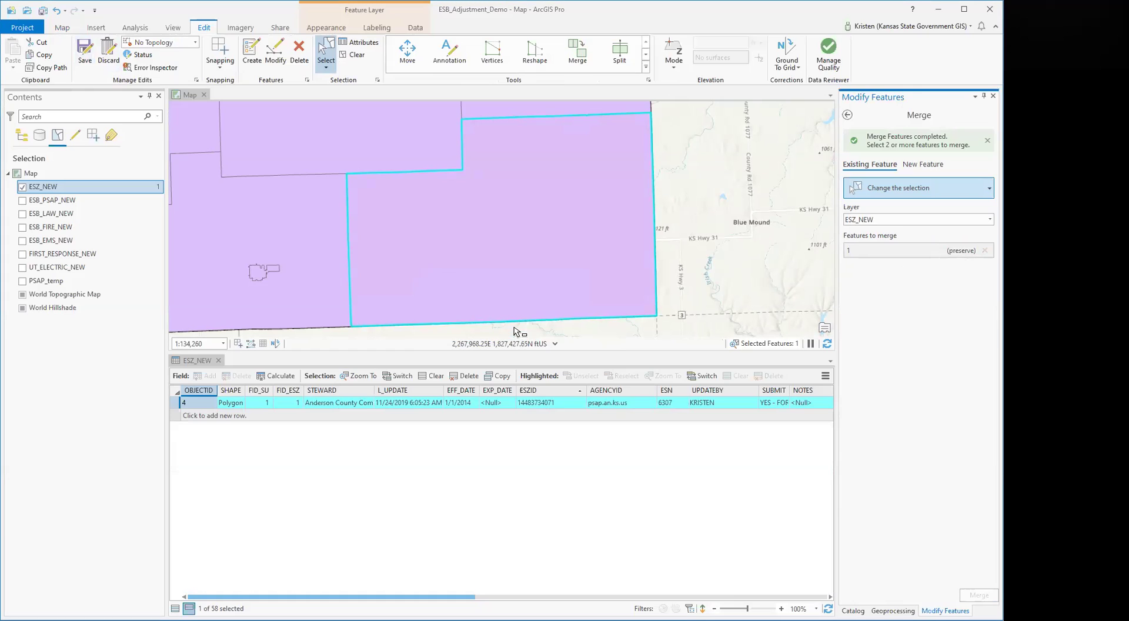